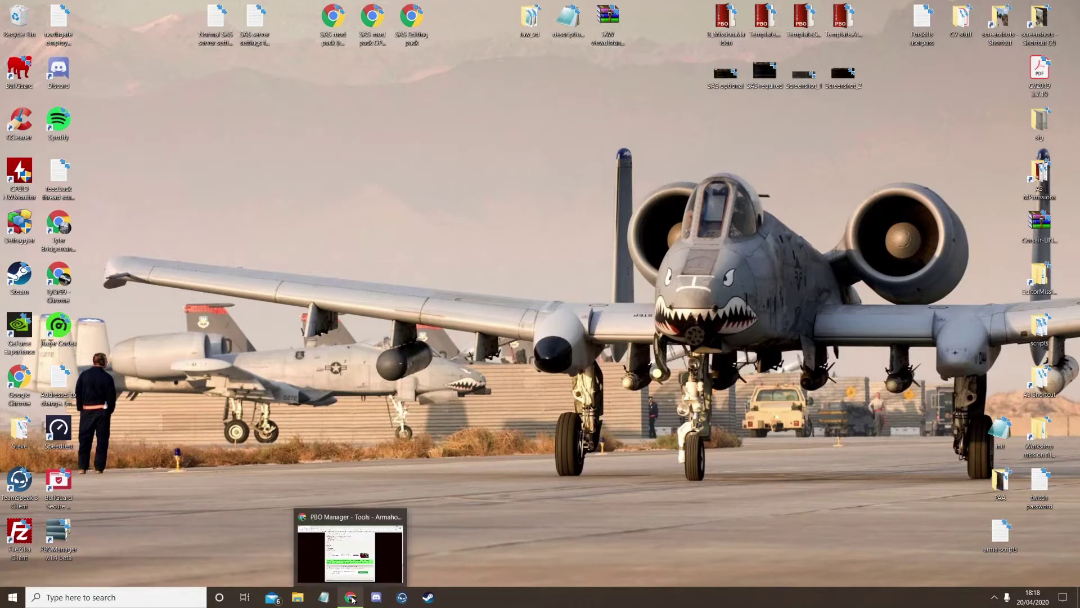
Step: Return to Armaholic's PBO Manager 1.4 beta page in Chrome, select its address, then minimize the browser
{"action": "left_click", "coordinate": [352, 599]}
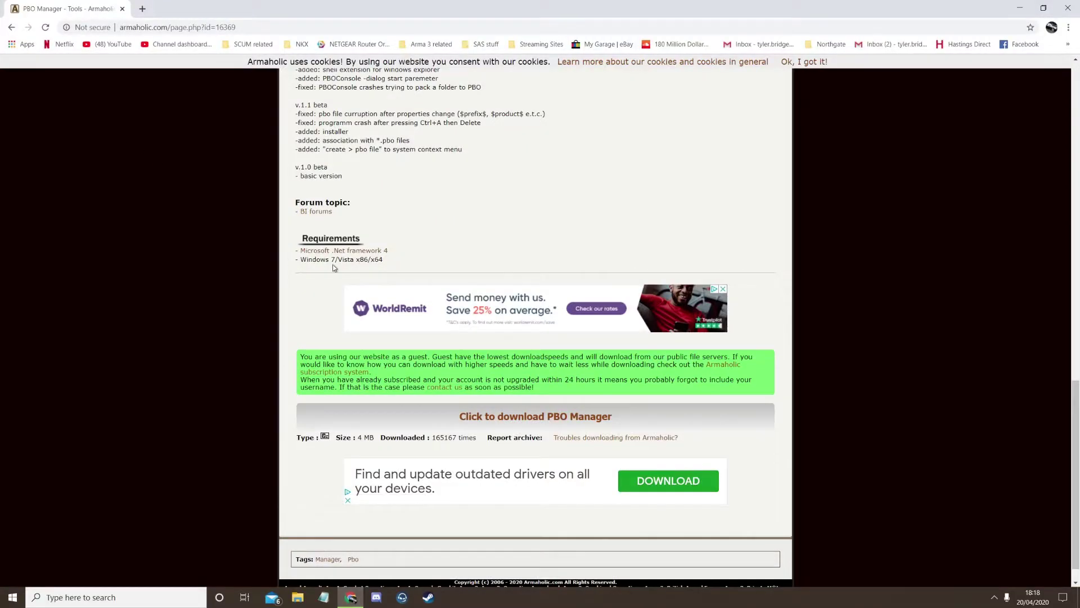
{"action": "scroll", "coordinate": [319, 268], "scroll_direction": "up", "scroll_amount": 20}
{"action": "scroll", "coordinate": [478, 436], "scroll_direction": "down", "scroll_amount": 3}
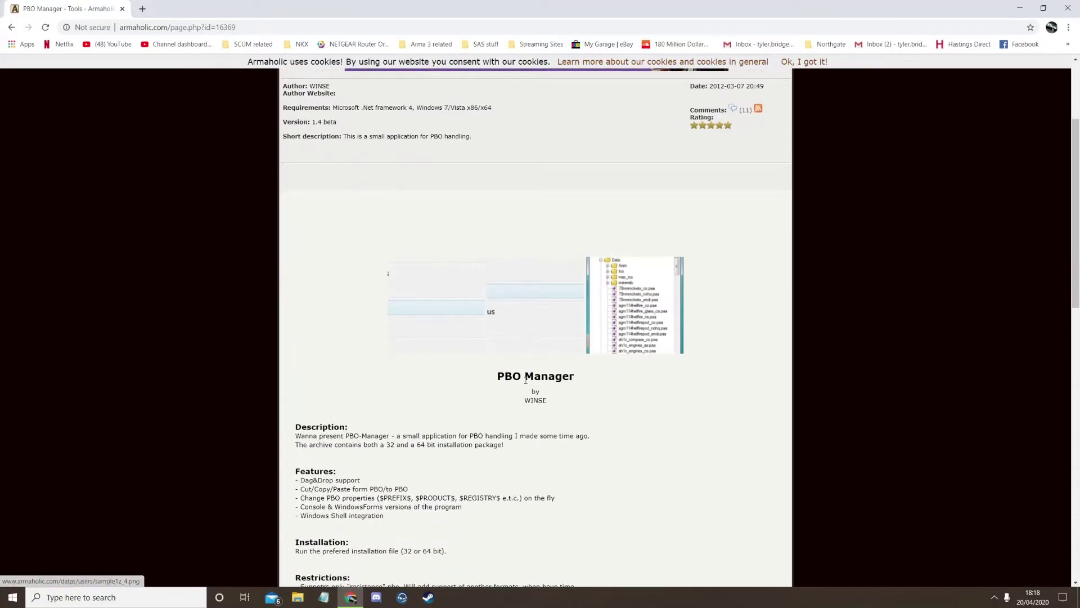
{"action": "left_click", "coordinate": [200, 28]}
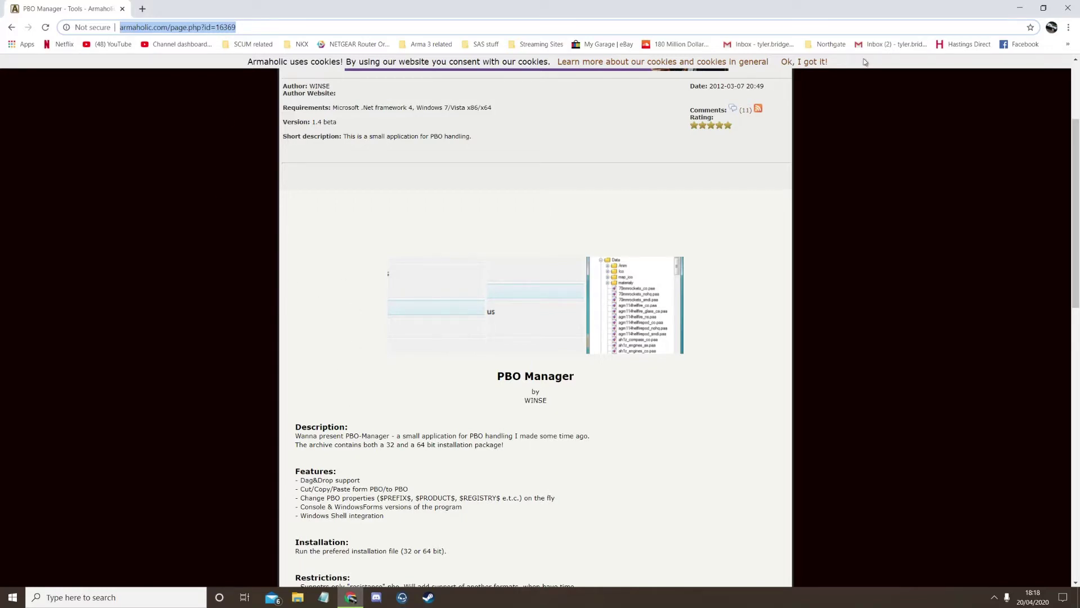
{"action": "left_click", "coordinate": [1021, 11]}
Step: Delete the PBO Manager v1.4 beta icon and move the Template.Malden PBO to the desktop centre
{"action": "left_click_drag", "start_coordinate": [59, 532], "coordinate": [233, 426]}
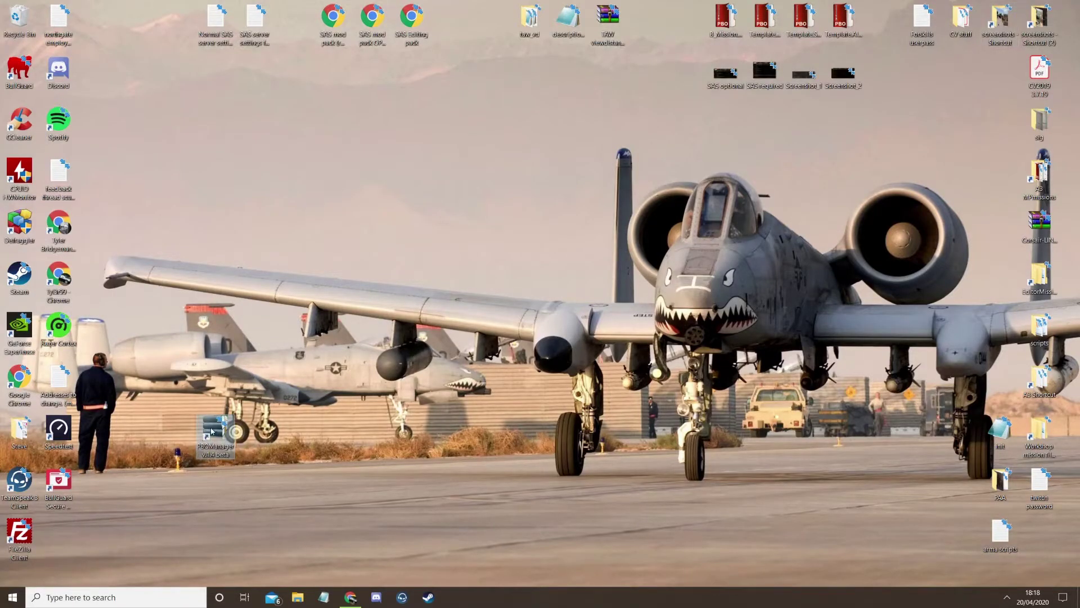
{"action": "key", "text": "Delete"}
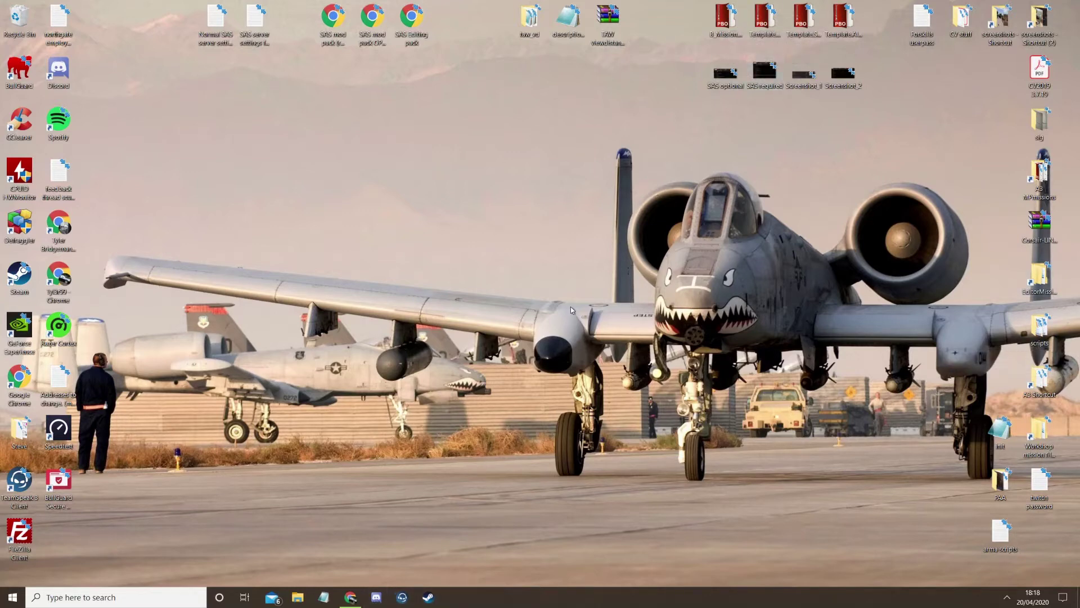
{"action": "left_click", "coordinate": [769, 25]}
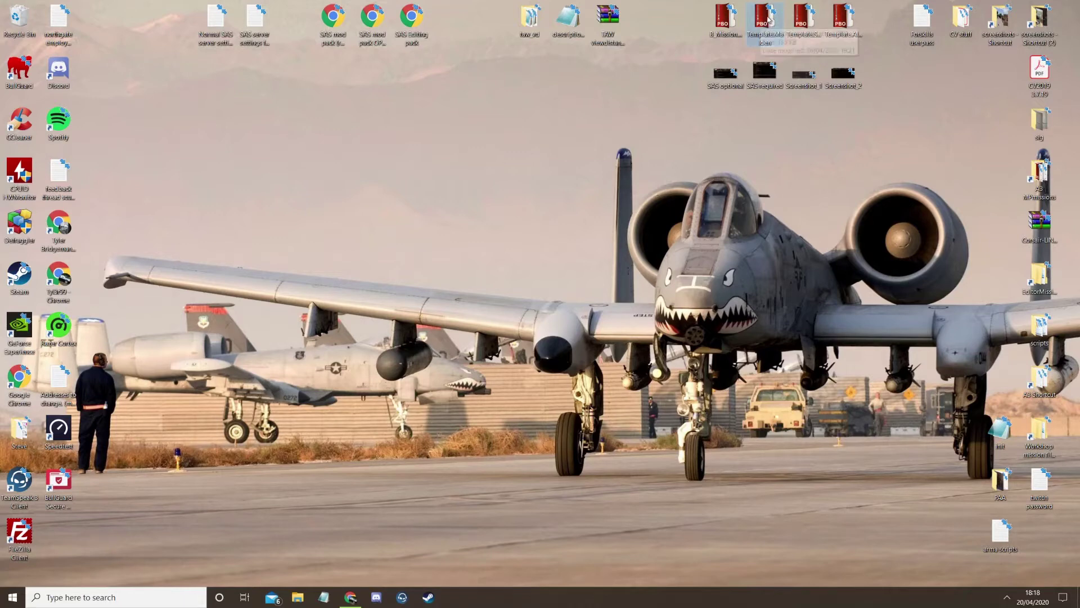
{"action": "left_click_drag", "start_coordinate": [771, 25], "coordinate": [527, 222]}
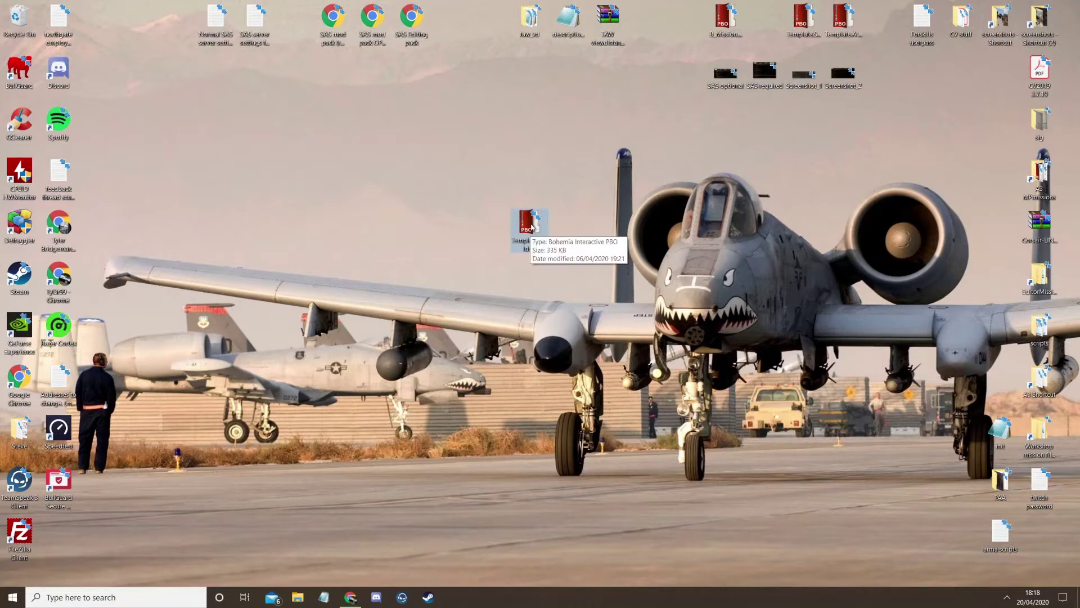
Step: Extract Template.Malden with PBO Manager to Template.Malden\ and return the PBO to the top row
{"action": "right_click", "coordinate": [529, 222]}
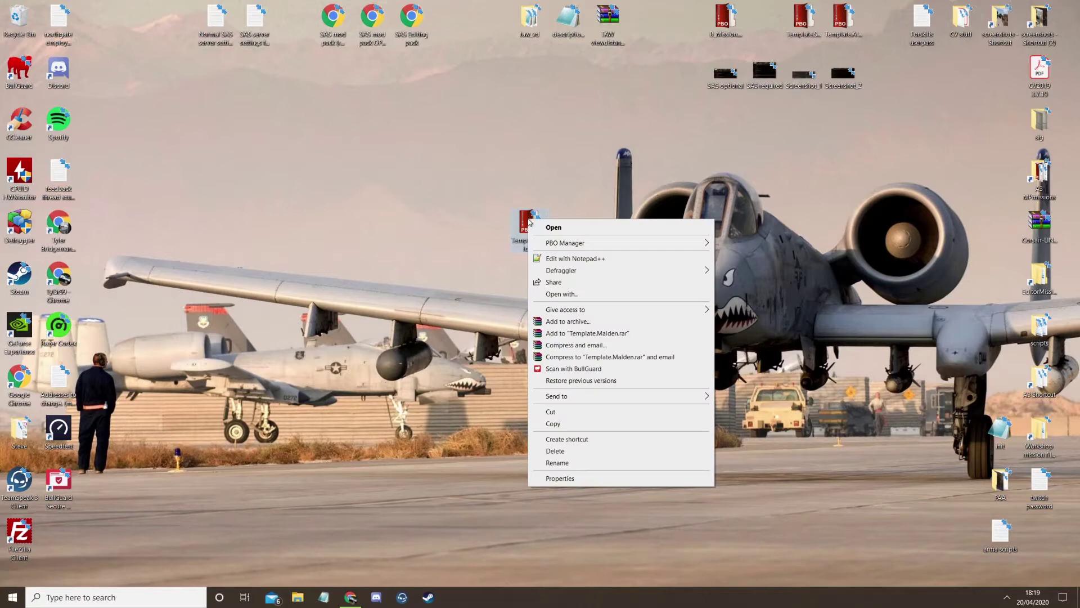
{"action": "mouse_move", "coordinate": [551, 245]}
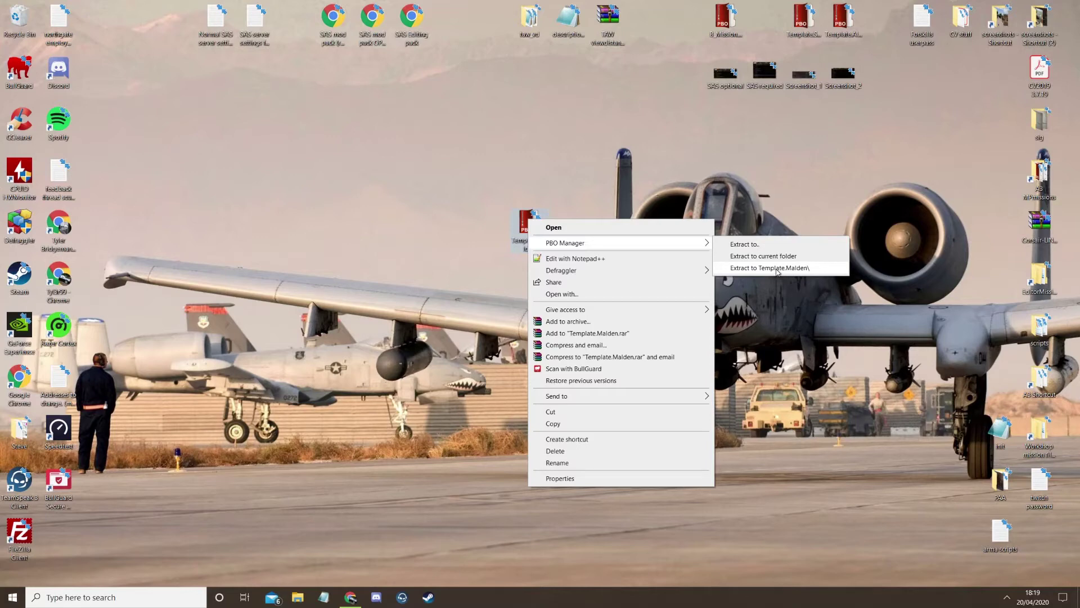
{"action": "left_click", "coordinate": [776, 269]}
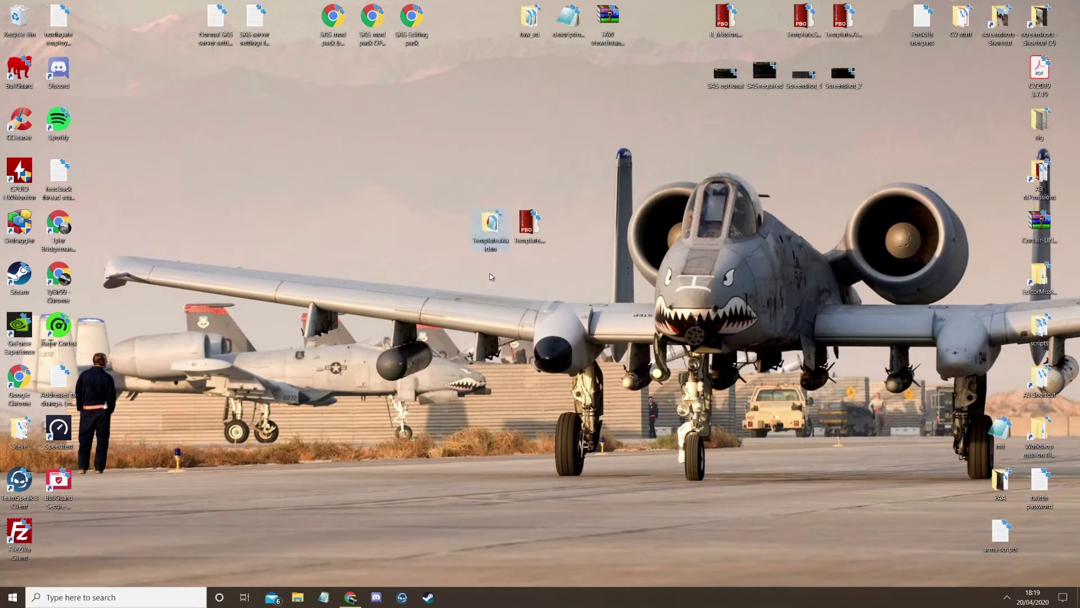
{"action": "left_click", "coordinate": [532, 238]}
{"action": "left_click_drag", "start_coordinate": [532, 237], "coordinate": [769, 31]}
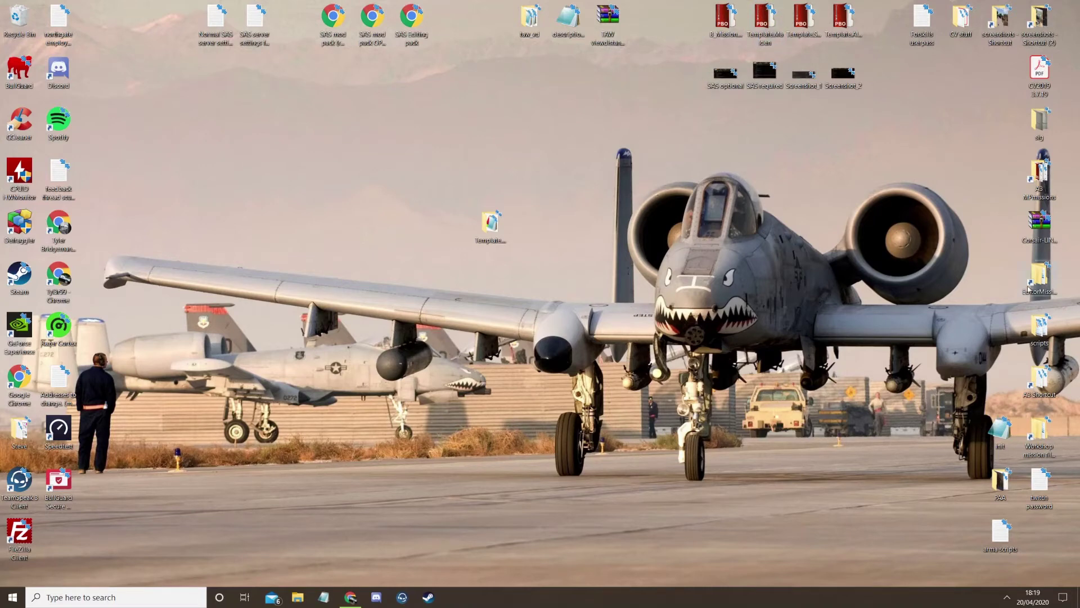
Step: In File Explorer, browse to Documents > Arma 3 - Other Profiles > the game profile folder
{"action": "left_click", "coordinate": [298, 598]}
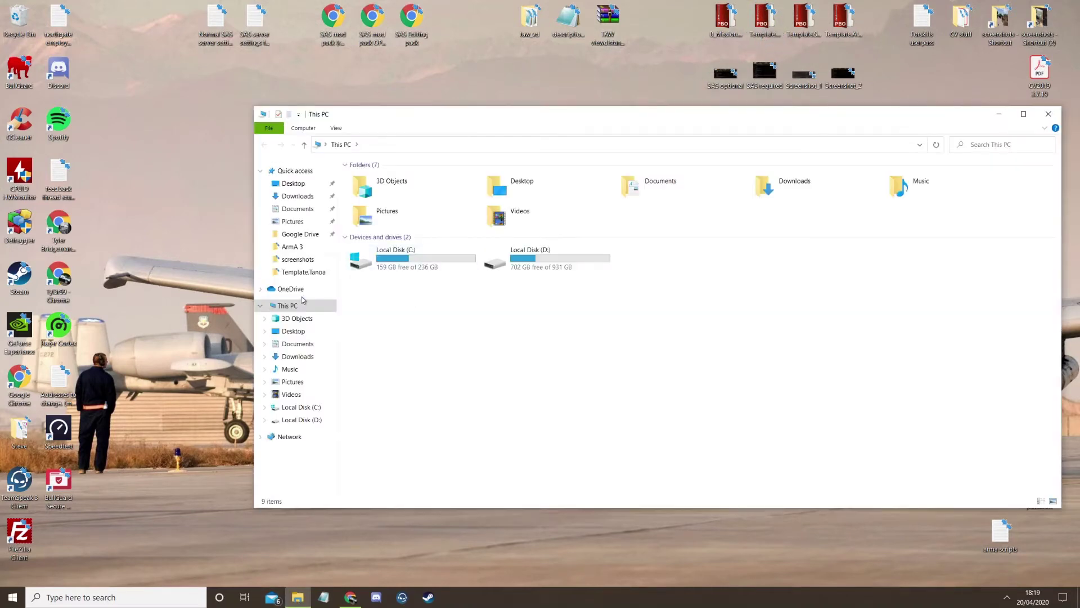
{"action": "left_click", "coordinate": [299, 211]}
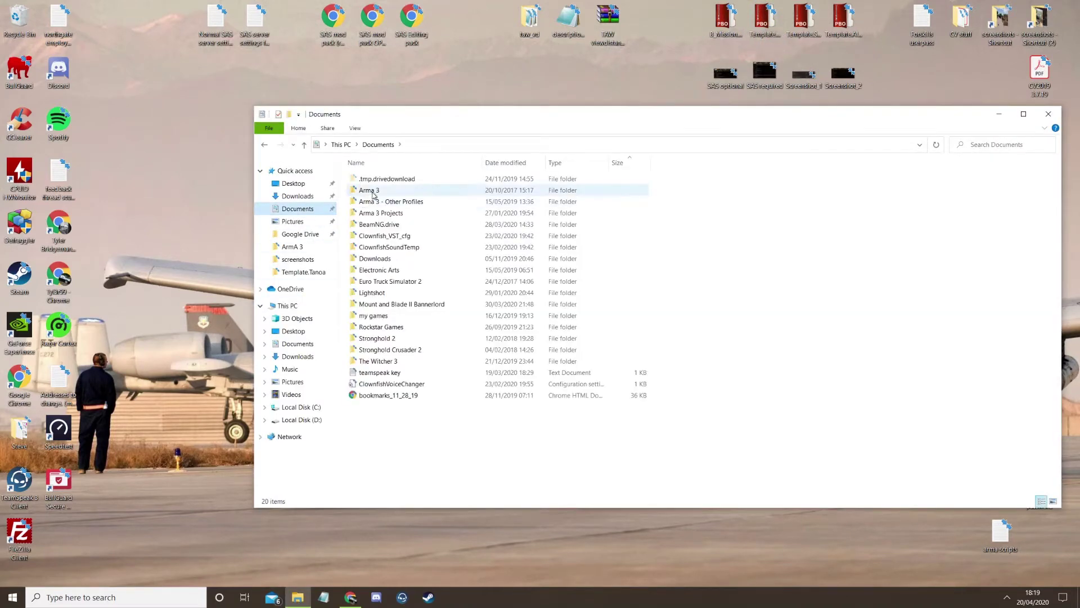
{"action": "double_click", "coordinate": [373, 194]}
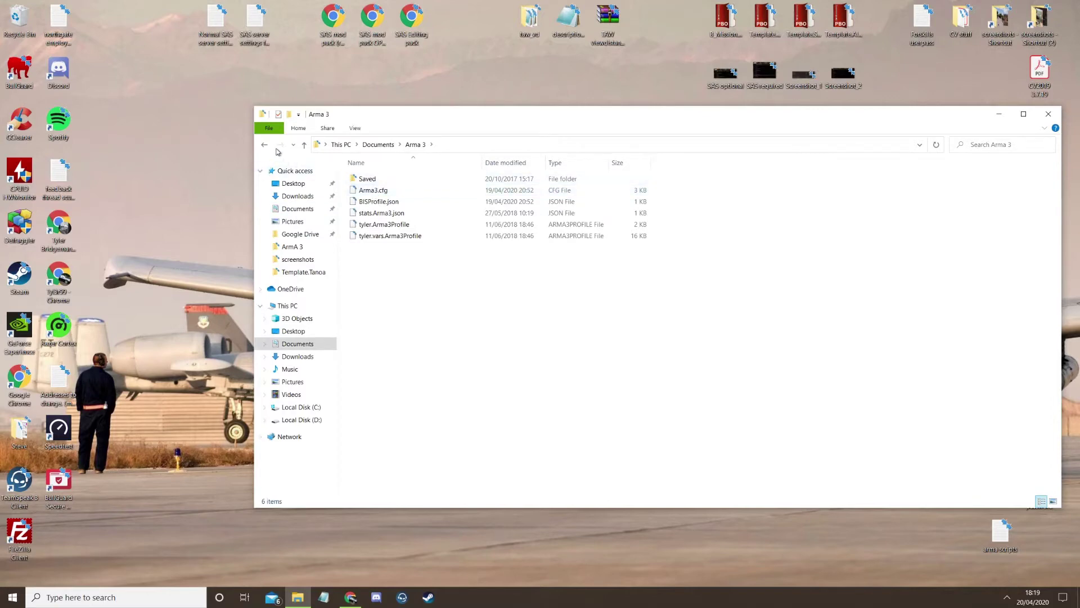
{"action": "left_click", "coordinate": [264, 145]}
{"action": "double_click", "coordinate": [374, 200]}
{"action": "double_click", "coordinate": [354, 178]}
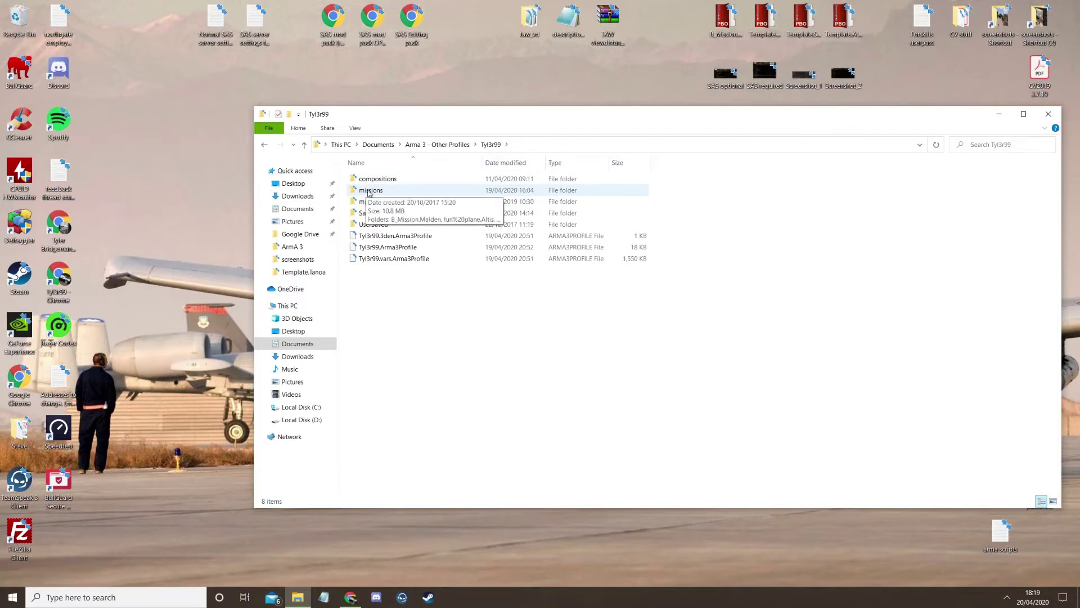
Step: Send the missions folder to the desktop as a shortcut and place it beside Template.Malden
{"action": "left_click_drag", "start_coordinate": [368, 193], "coordinate": [370, 268]}
{"action": "left_click", "coordinate": [370, 268]}
{"action": "right_click", "coordinate": [369, 269]}
{"action": "mouse_move", "coordinate": [471, 453]}
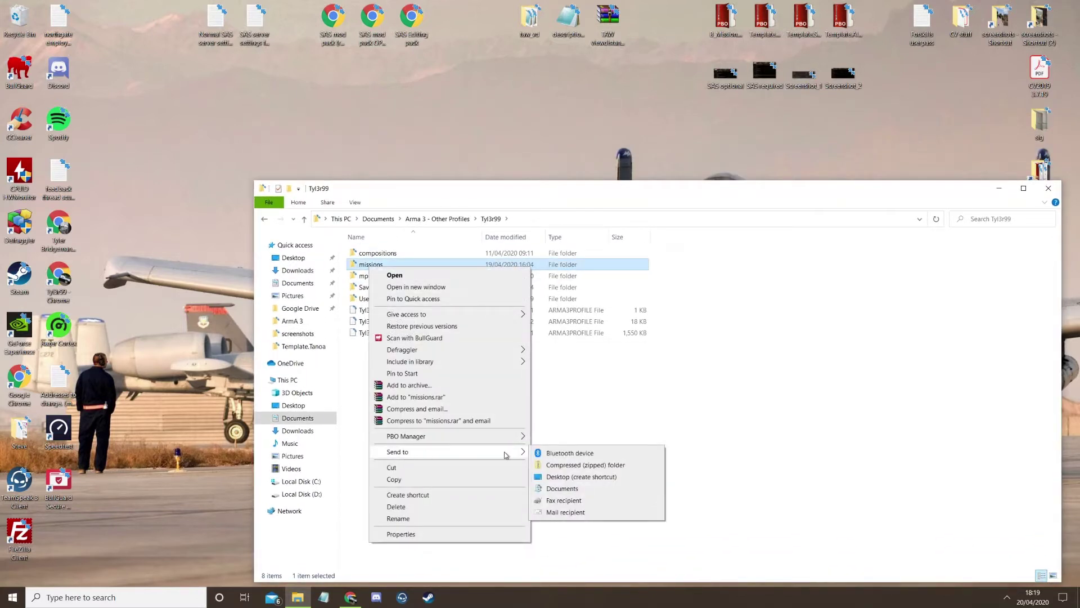
{"action": "left_click", "coordinate": [570, 477]}
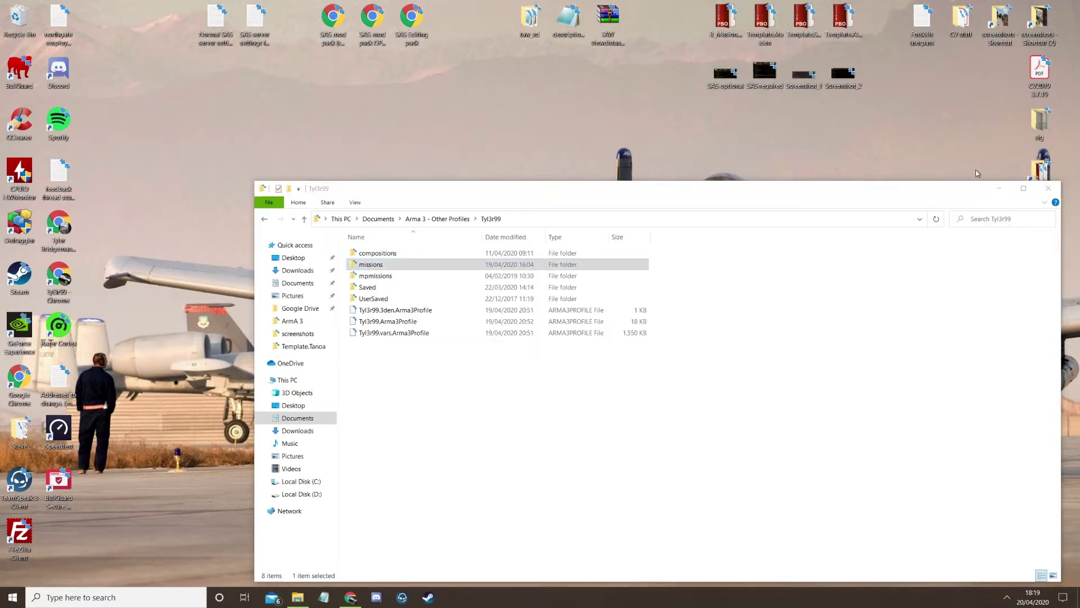
{"action": "left_click", "coordinate": [1047, 189]}
{"action": "left_click_drag", "start_coordinate": [1043, 283], "coordinate": [541, 230]}
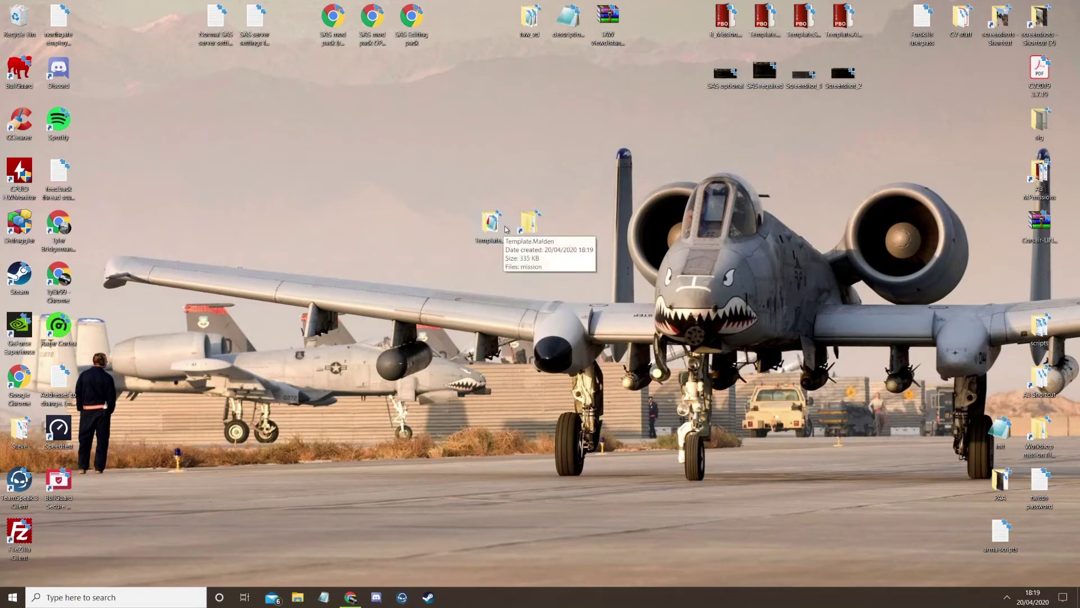
Step: Open the missions shortcut, try moving the extracted Template.Malden files in, and cancel replacing mission.sqm
{"action": "double_click", "coordinate": [529, 230]}
{"action": "left_click_drag", "start_coordinate": [450, 181], "coordinate": [740, 129]}
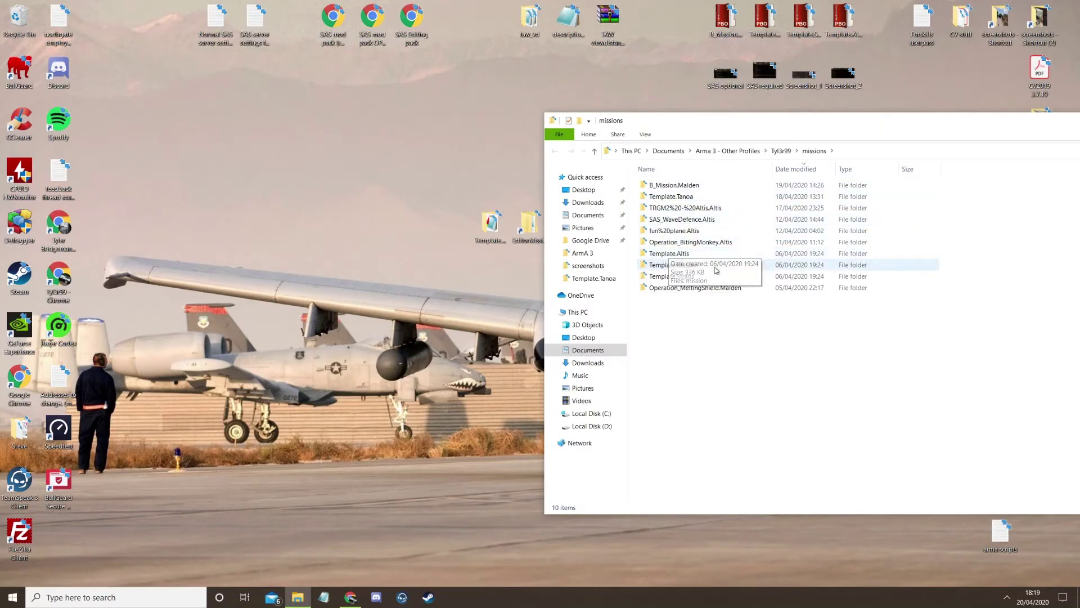
{"action": "left_click_drag", "start_coordinate": [479, 235], "coordinate": [800, 361]}
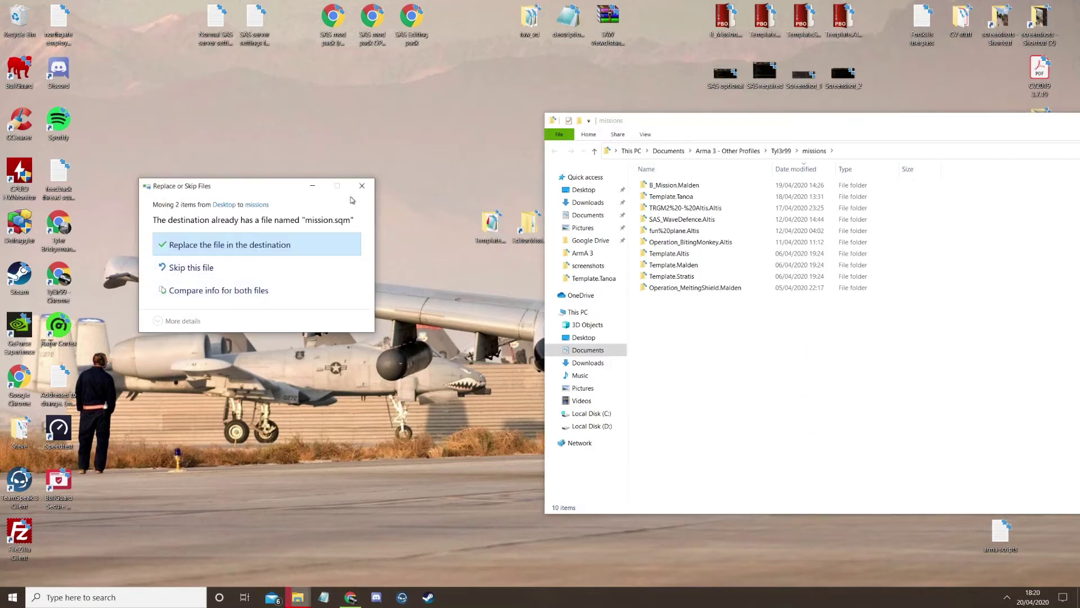
{"action": "left_click", "coordinate": [362, 185]}
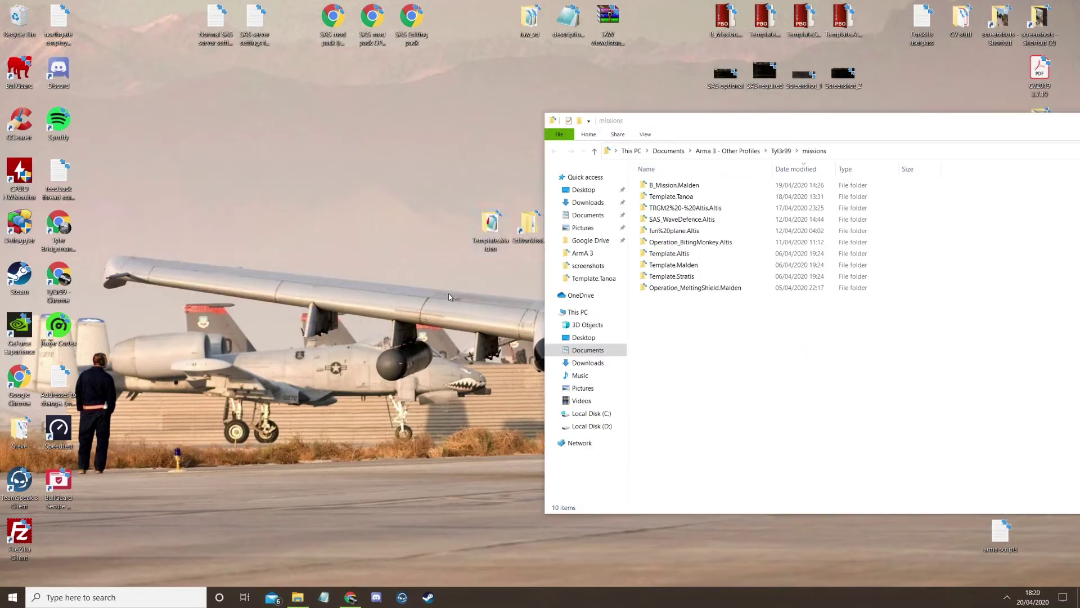
Step: Rearrange the windows, retry moving the Template.Malden folder, cancel again, and launch Steam
{"action": "left_click_drag", "start_coordinate": [488, 230], "coordinate": [401, 219]}
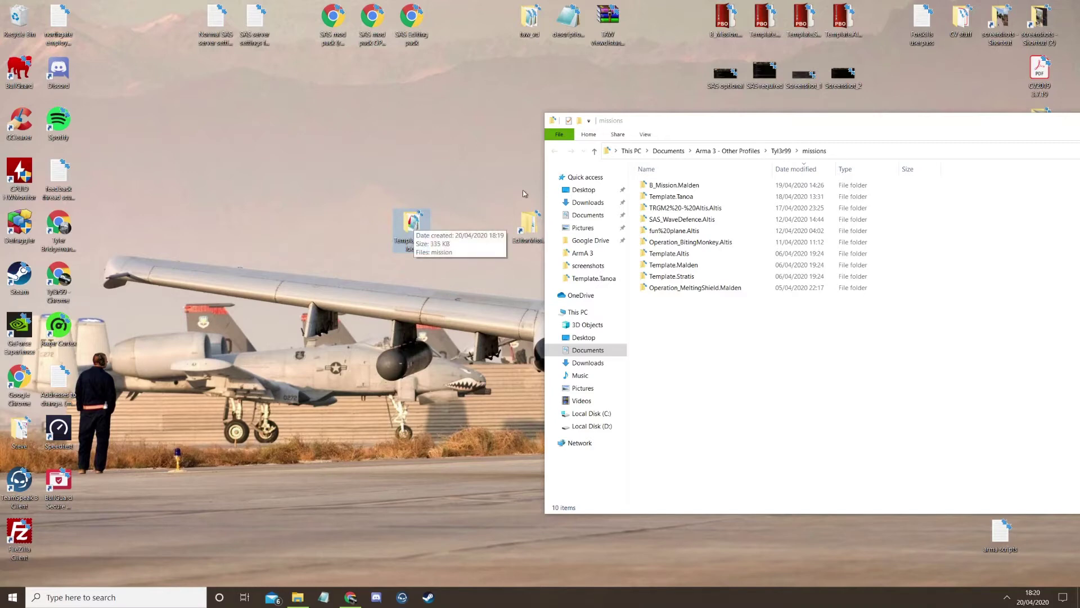
{"action": "left_click_drag", "start_coordinate": [651, 121], "coordinate": [500, 128]}
{"action": "left_click_drag", "start_coordinate": [570, 135], "coordinate": [717, 140]}
{"action": "left_click_drag", "start_coordinate": [427, 235], "coordinate": [800, 364]}
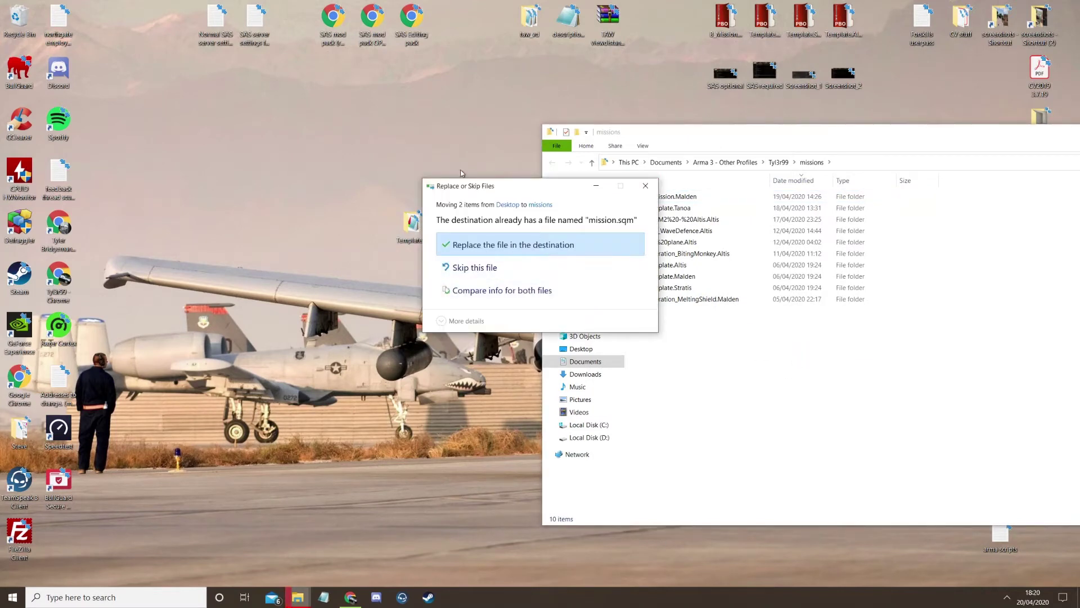
{"action": "left_click", "coordinate": [645, 185]}
{"action": "left_click", "coordinate": [428, 597]}
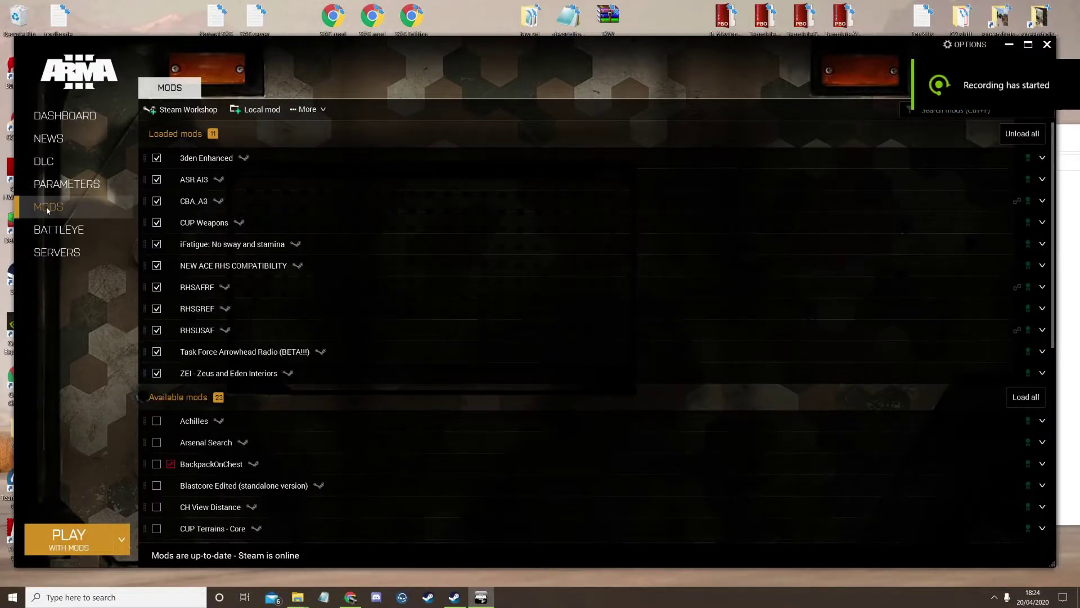
Step: Minimize the launcher, nudge the SAS Editing pack preset file on the desktop, and restore the launcher
{"action": "left_click", "coordinate": [1009, 46]}
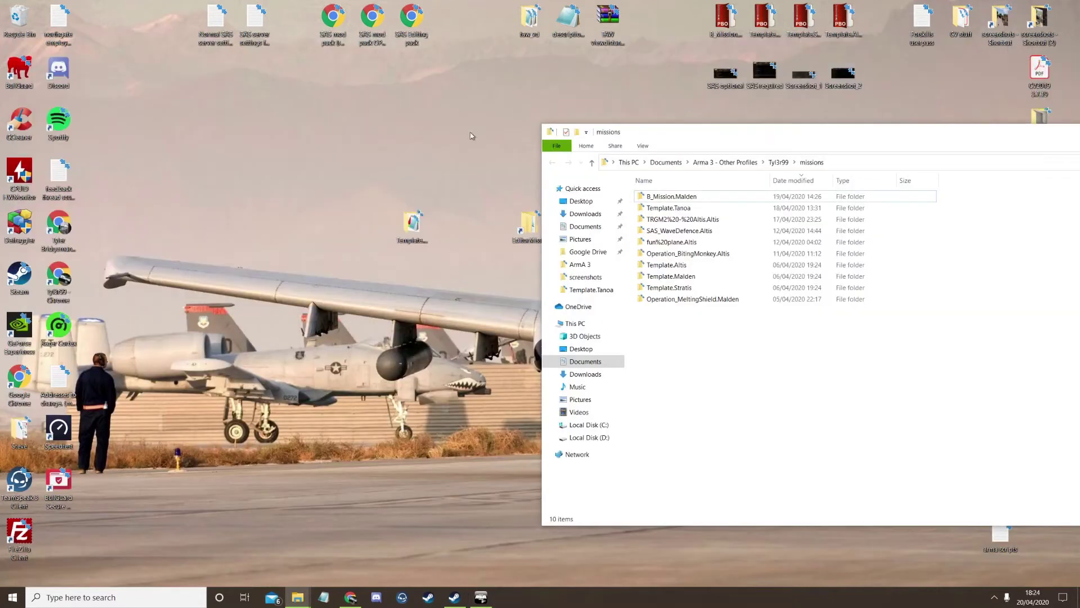
{"action": "mouse_move", "coordinate": [415, 17]}
{"action": "left_mouse_down"}
{"action": "mouse_move", "coordinate": [337, 172]}
{"action": "mouse_move", "coordinate": [408, 90]}
{"action": "mouse_move", "coordinate": [411, 21]}
{"action": "left_mouse_up"}
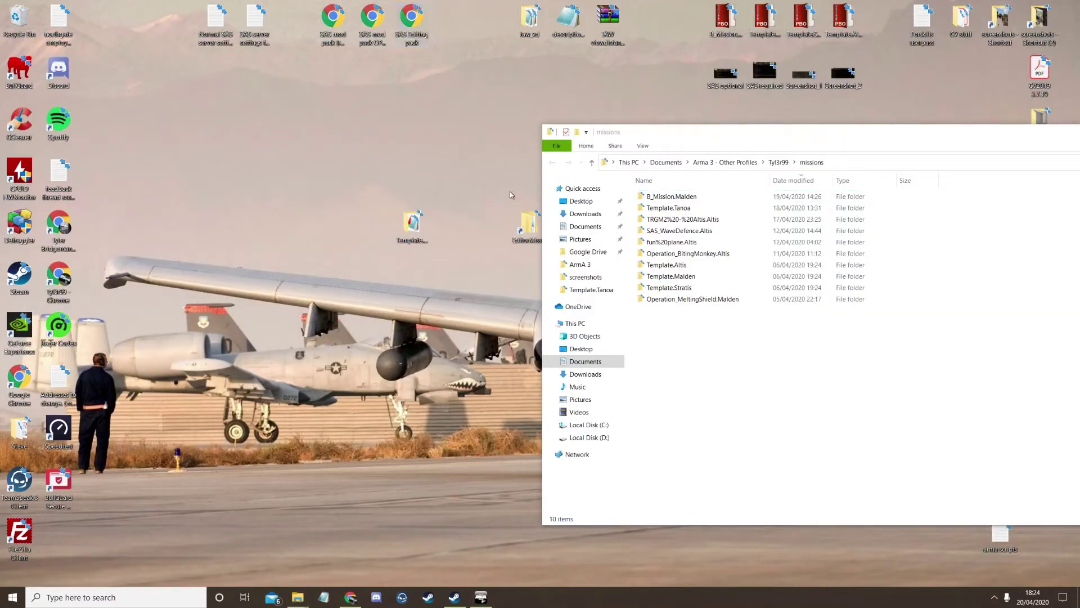
{"action": "left_click", "coordinate": [482, 597]}
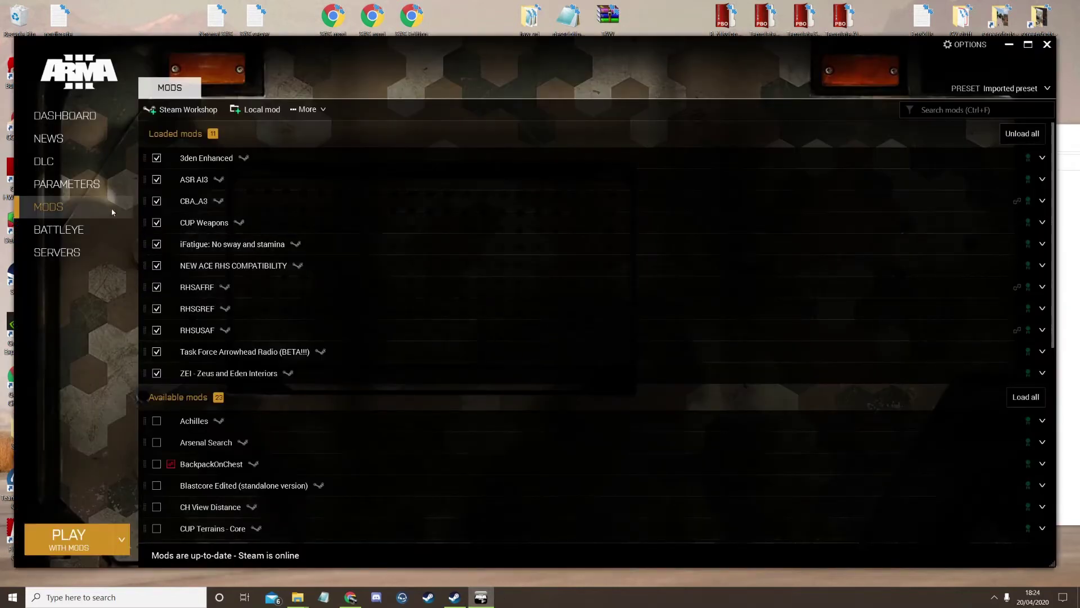
Step: Unload all mods and import the SAS Editing pack preset, overwriting the Imported preset
{"action": "left_click", "coordinate": [973, 88]}
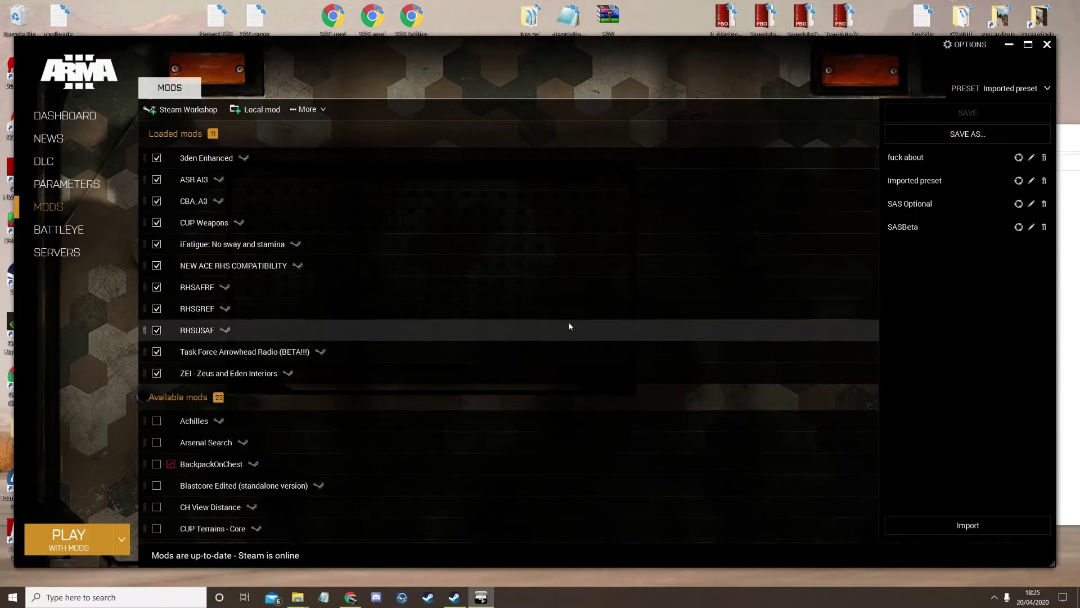
{"action": "left_click", "coordinate": [1001, 90]}
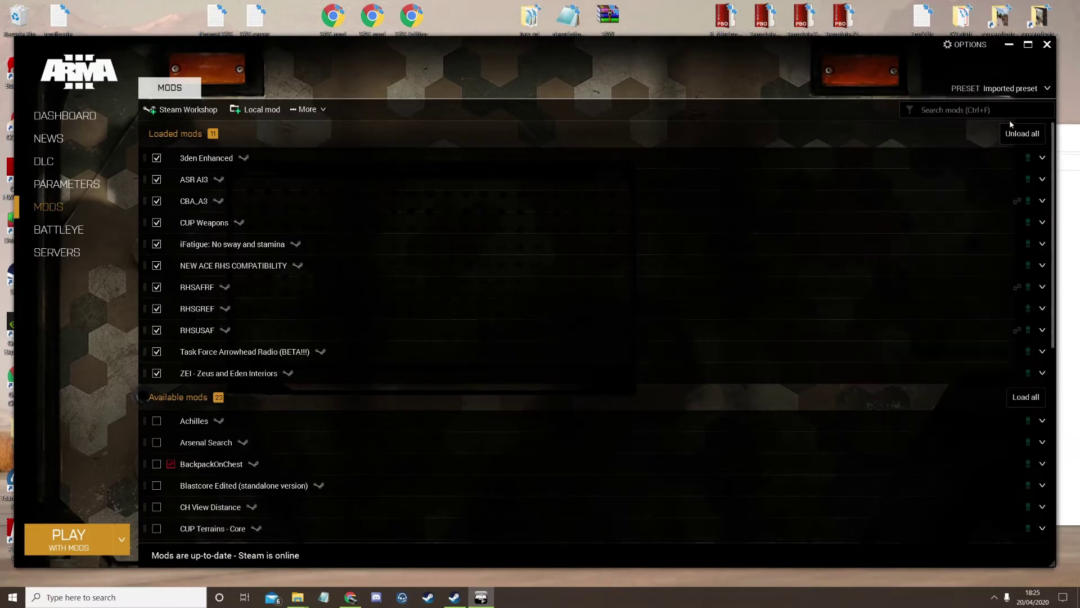
{"action": "left_click", "coordinate": [1022, 133]}
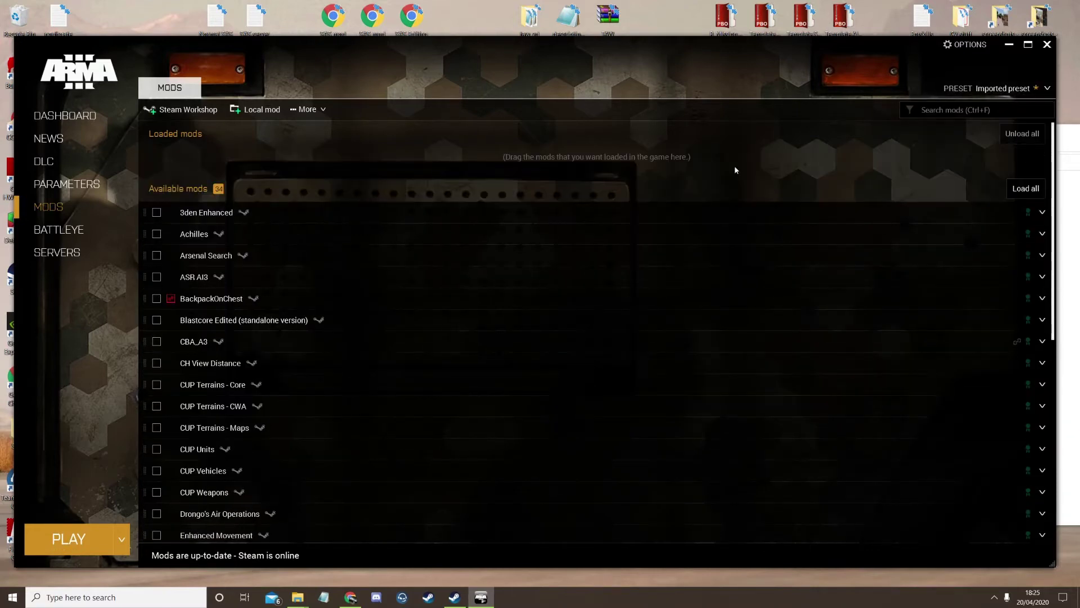
{"action": "left_click", "coordinate": [1047, 89]}
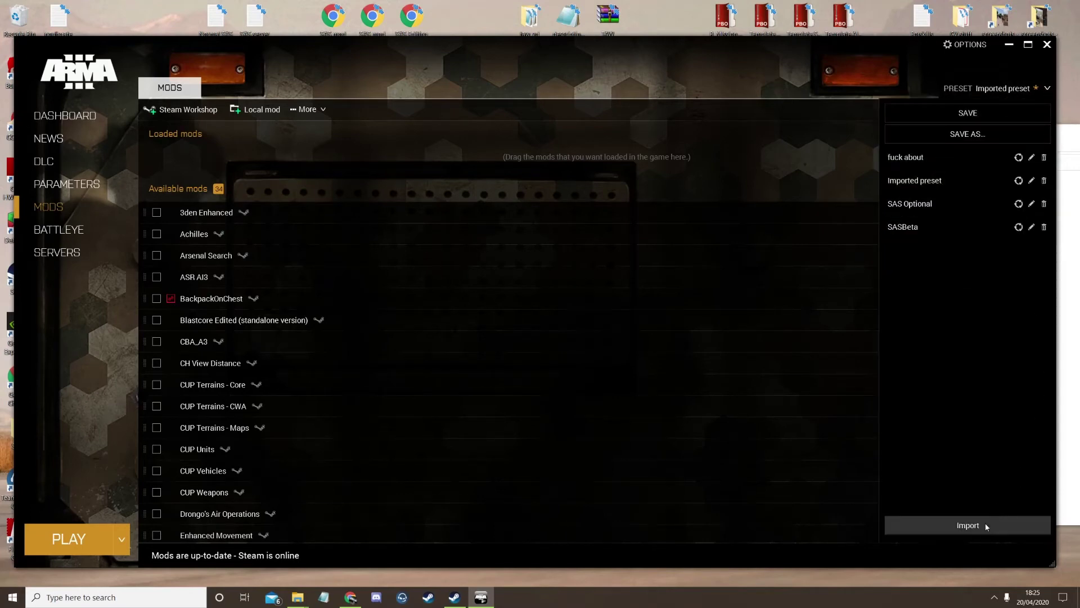
{"action": "left_click", "coordinate": [963, 526]}
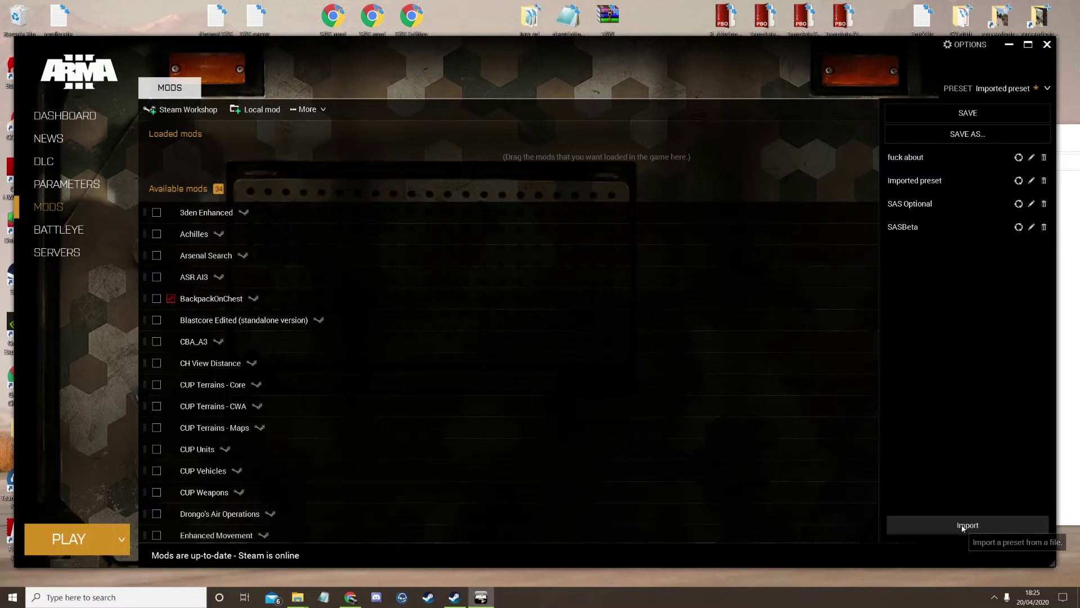
{"action": "left_click", "coordinate": [135, 136]}
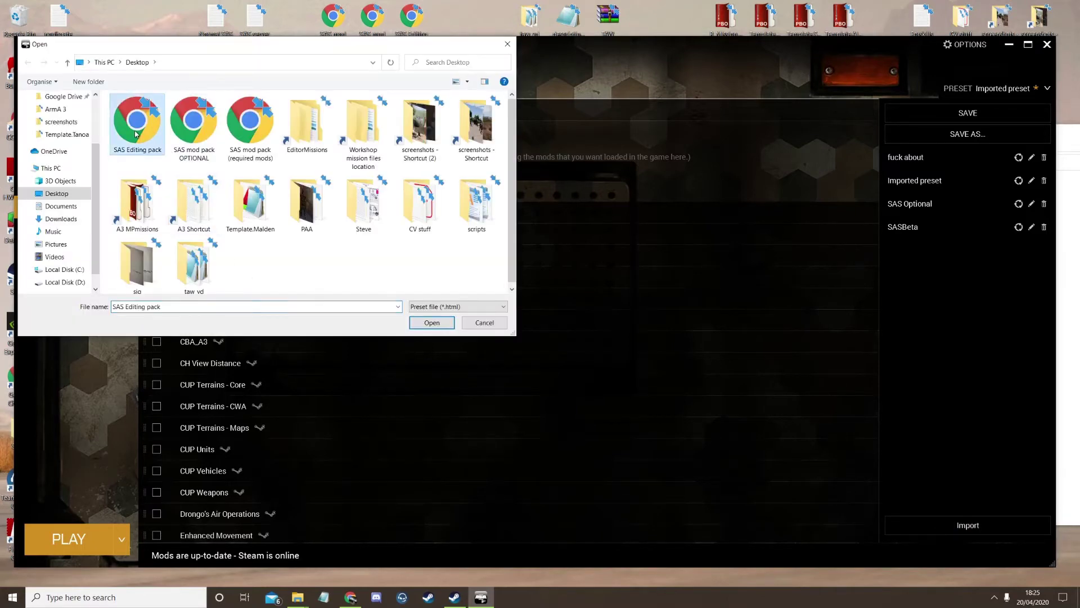
{"action": "left_click", "coordinate": [432, 323]}
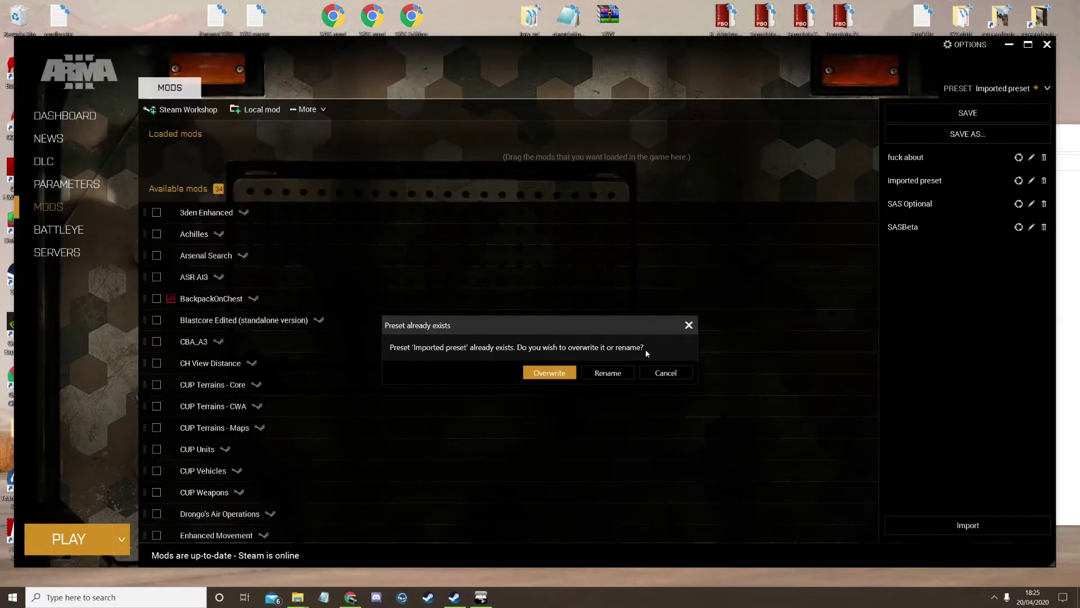
{"action": "left_click", "coordinate": [546, 373]}
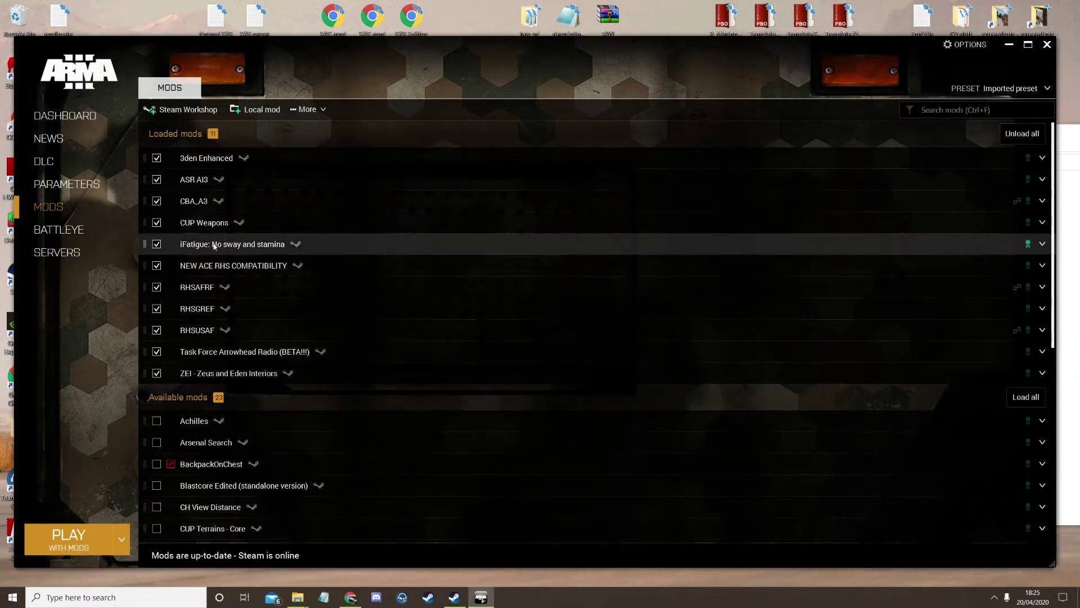
Step: Save the loaded mods as a new preset named 'SAS editing pack'
{"action": "left_click", "coordinate": [1048, 90]}
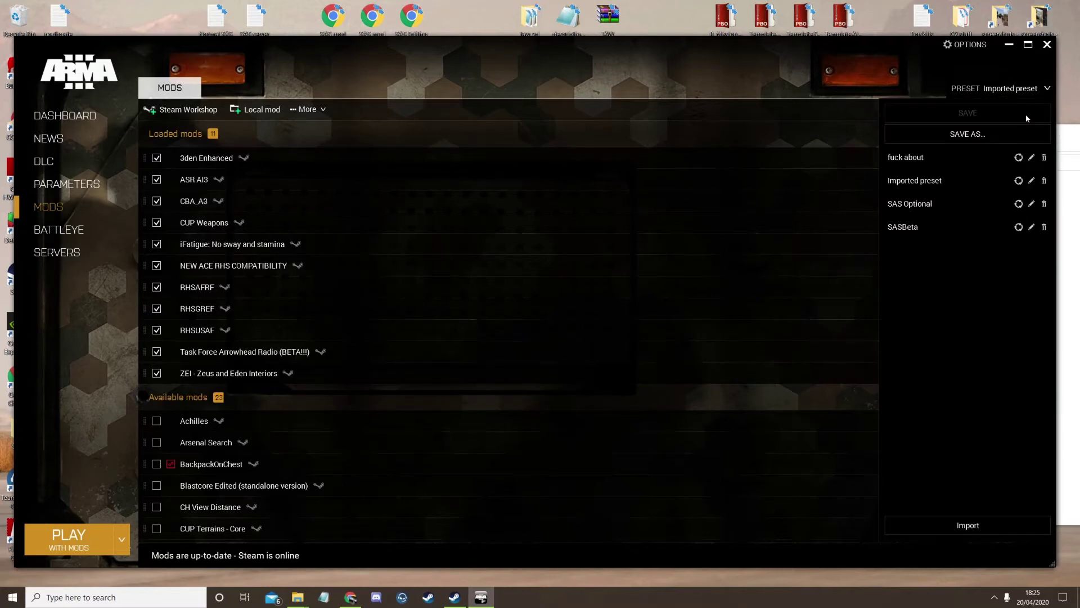
{"action": "left_click", "coordinate": [970, 134]}
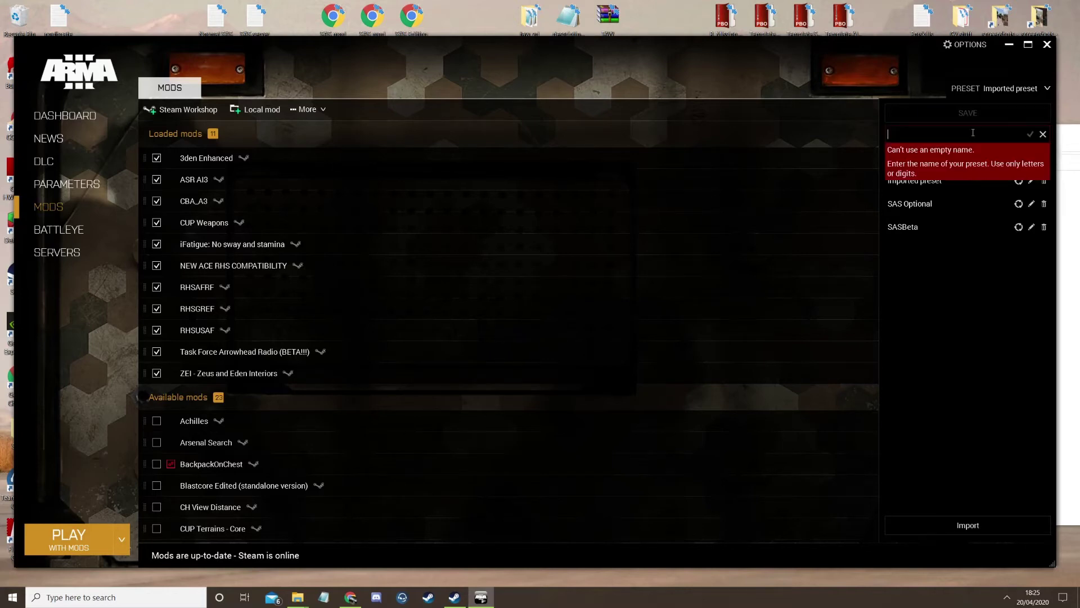
{"action": "type", "text": "SAS"}
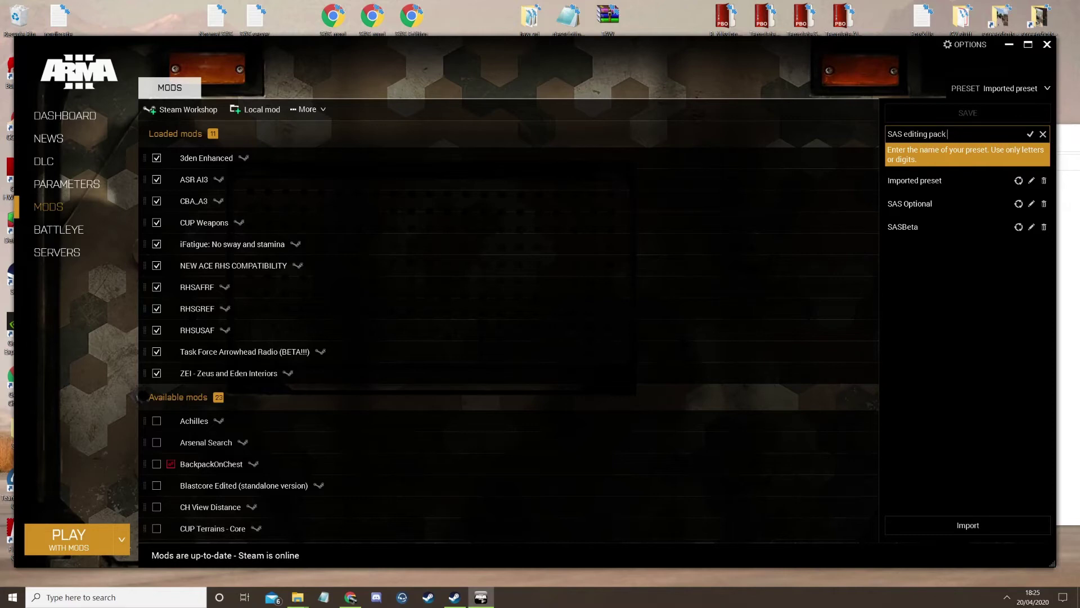
{"action": "type", "text": " editing pack"}
{"action": "left_click", "coordinate": [1028, 133]}
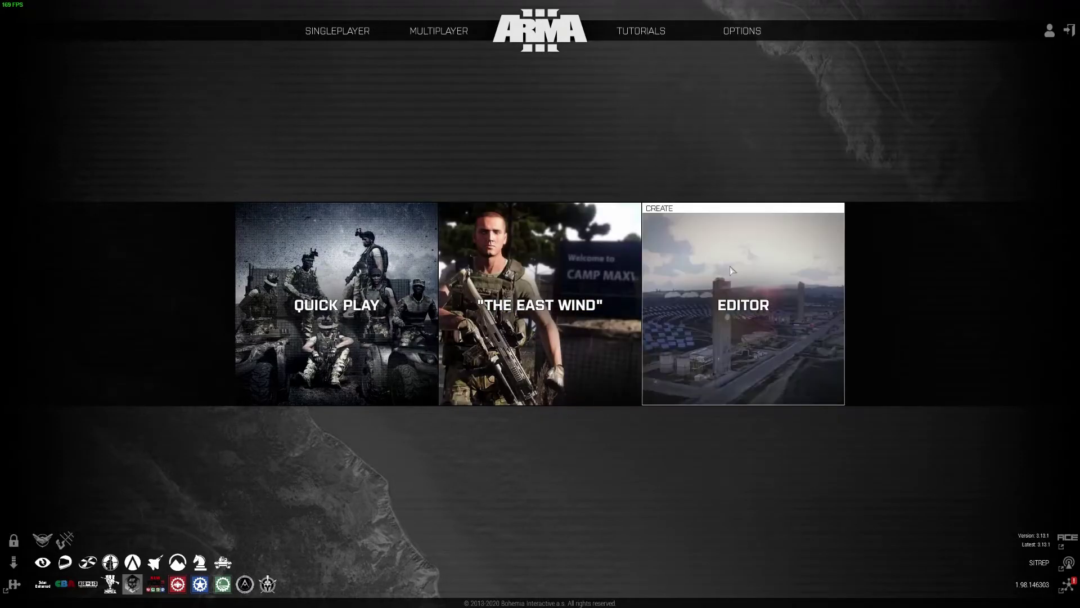
Step: Open the Editor from the main menu and continue on the Malden 2035 map
{"action": "left_click", "coordinate": [730, 266]}
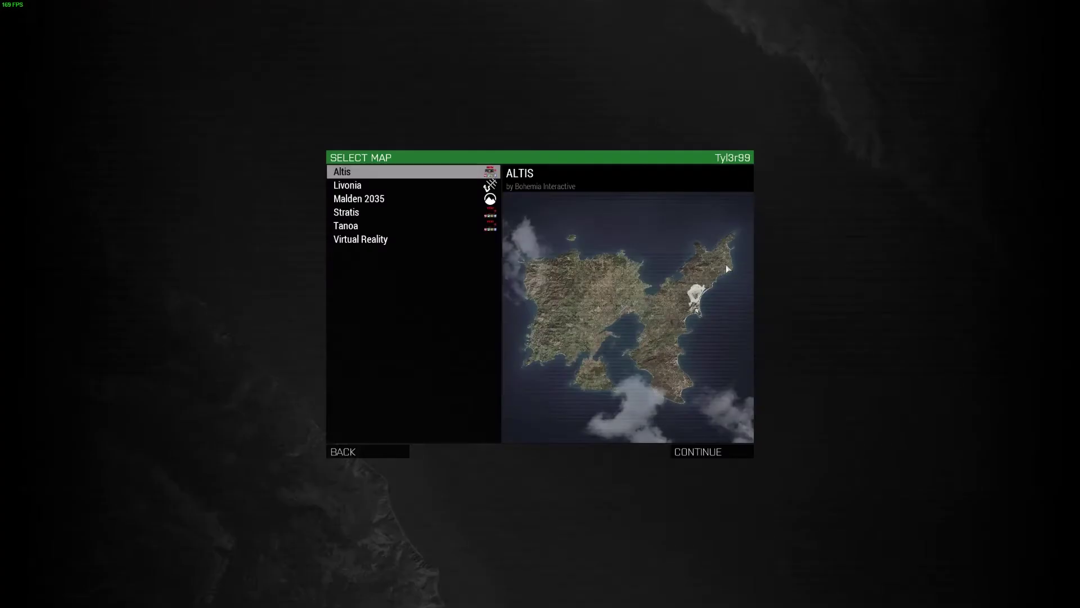
{"action": "left_click", "coordinate": [353, 201]}
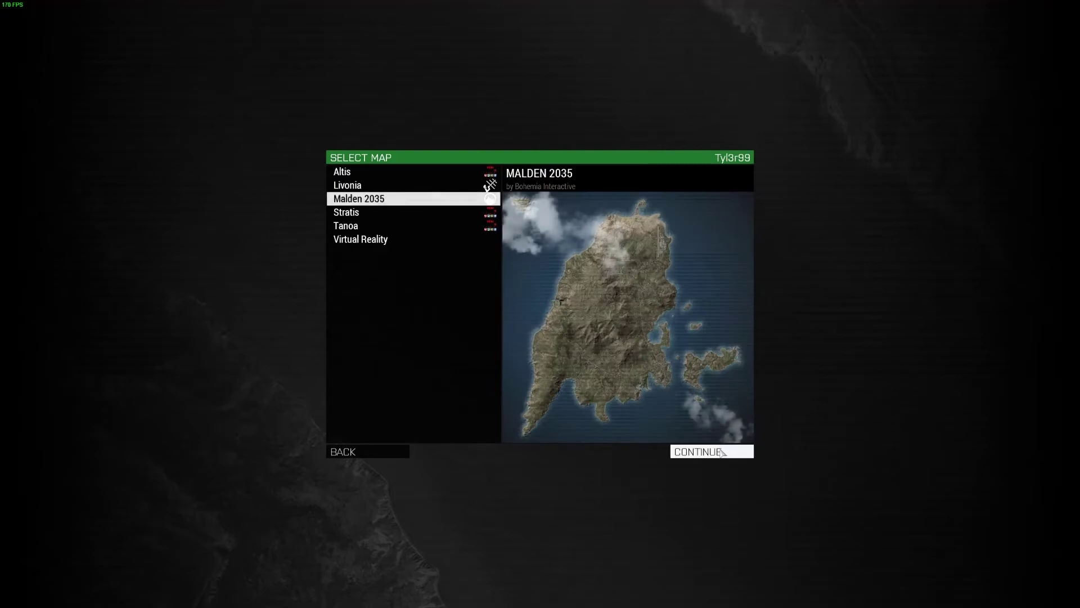
{"action": "left_click", "coordinate": [723, 452]}
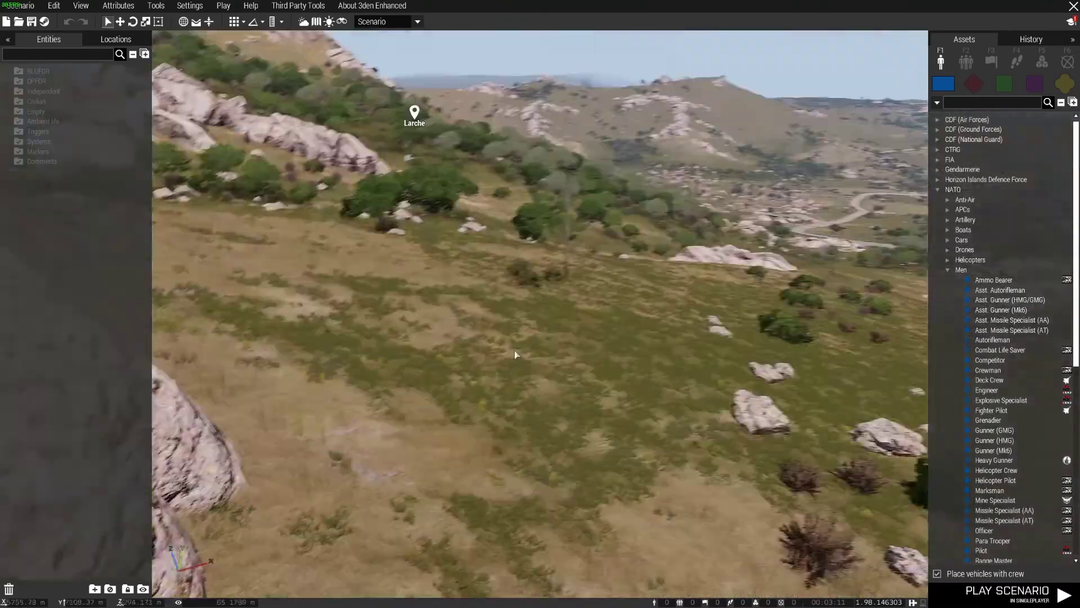
Step: Open the Template scenario on Malden 2035 and turn the camera over the base
{"action": "right_click_drag", "start_coordinate": [516, 355], "coordinate": [670, 289]}
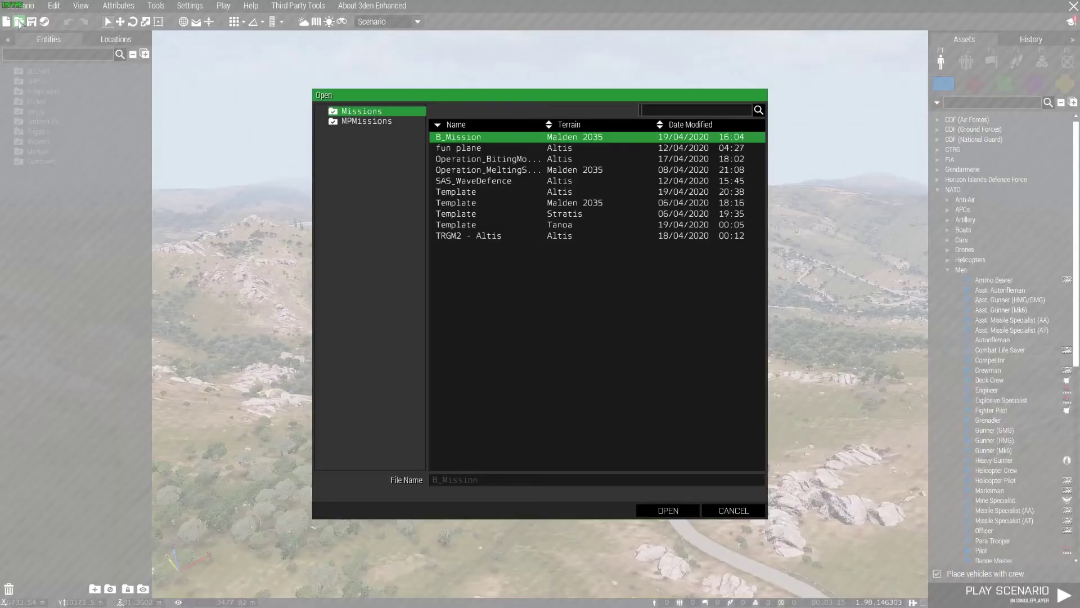
{"action": "left_click", "coordinate": [18, 21]}
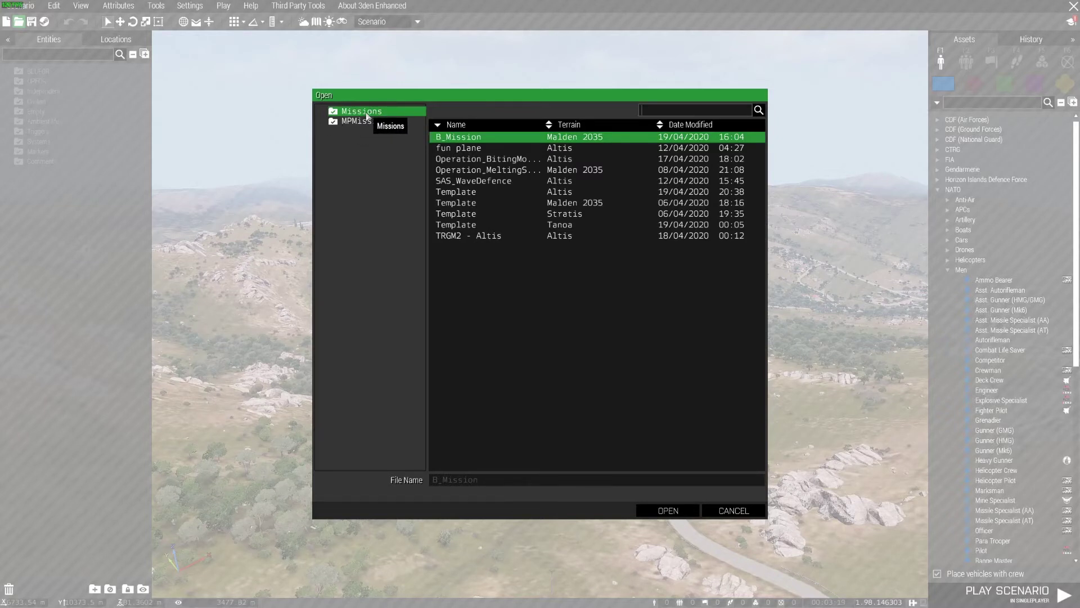
{"action": "left_click", "coordinate": [553, 205]}
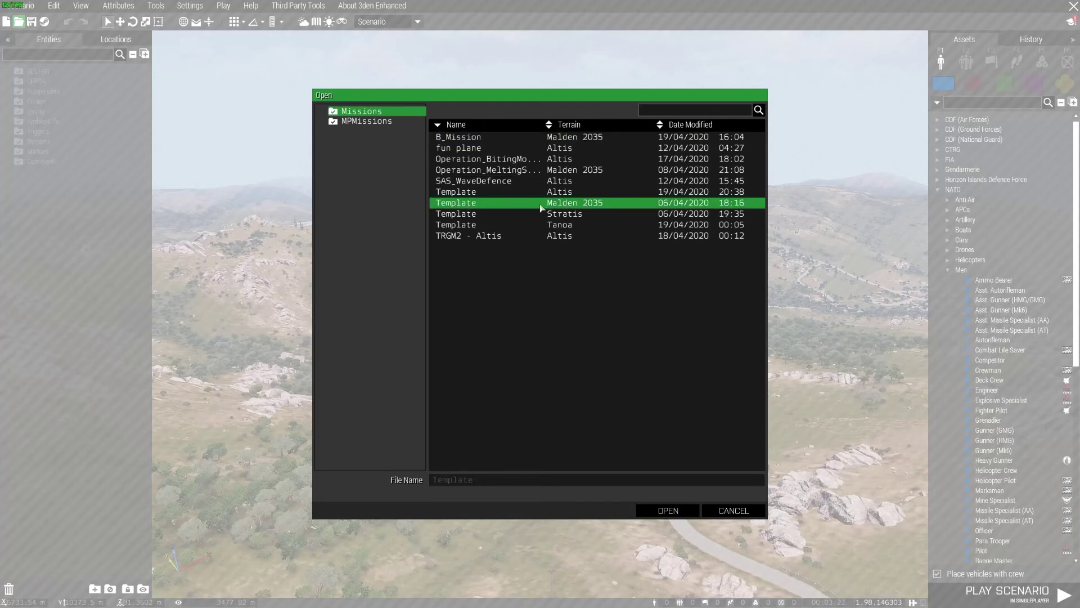
{"action": "left_click", "coordinate": [668, 506]}
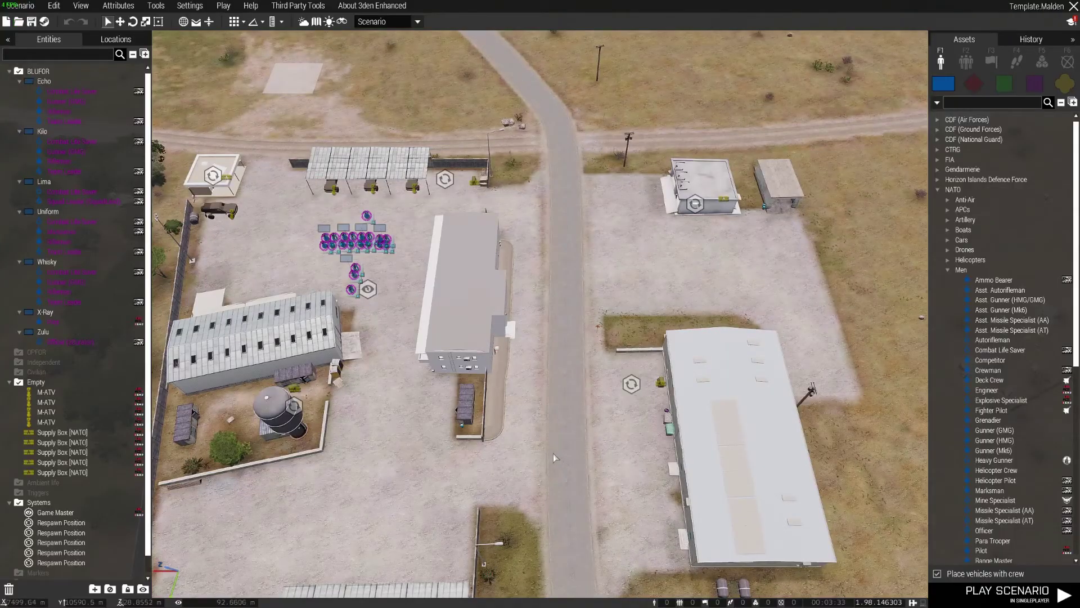
{"action": "right_click_drag", "start_coordinate": [552, 454], "coordinate": [626, 414]}
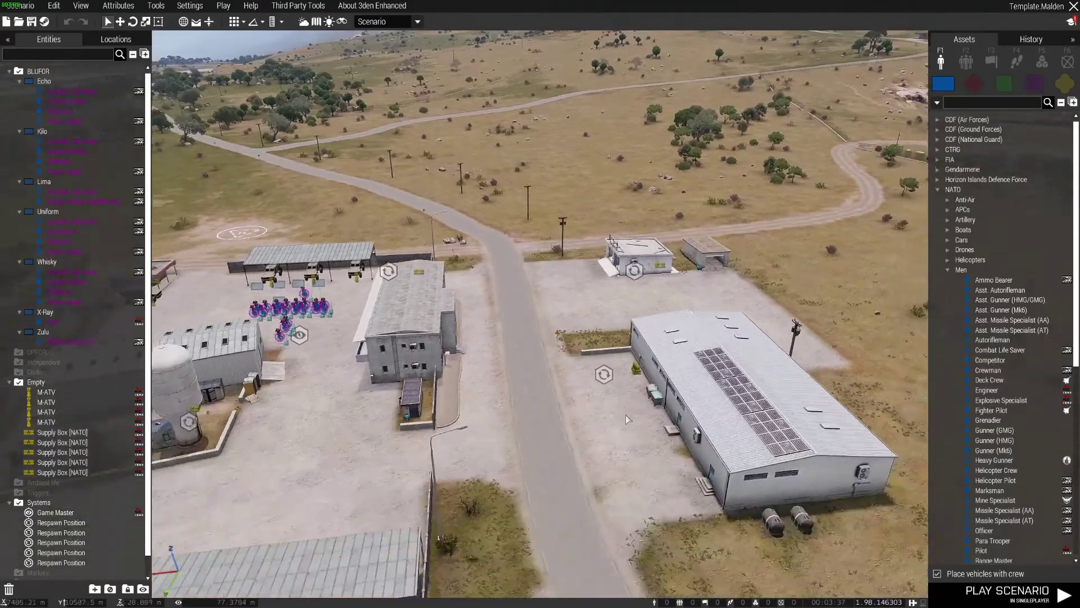
Step: Fly the camera over the vehicle shelter and soldier formation, then bring up the Scenario menu
{"action": "scroll", "coordinate": [625, 414], "scroll_direction": "down", "scroll_amount": 5}
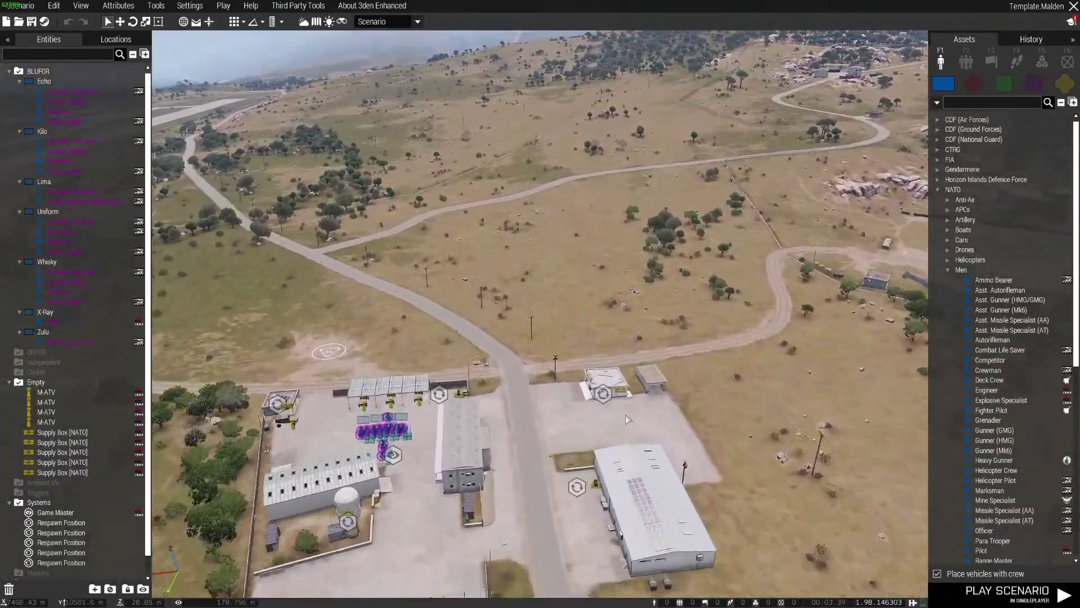
{"action": "scroll", "coordinate": [626, 414], "scroll_direction": "up", "scroll_amount": 6}
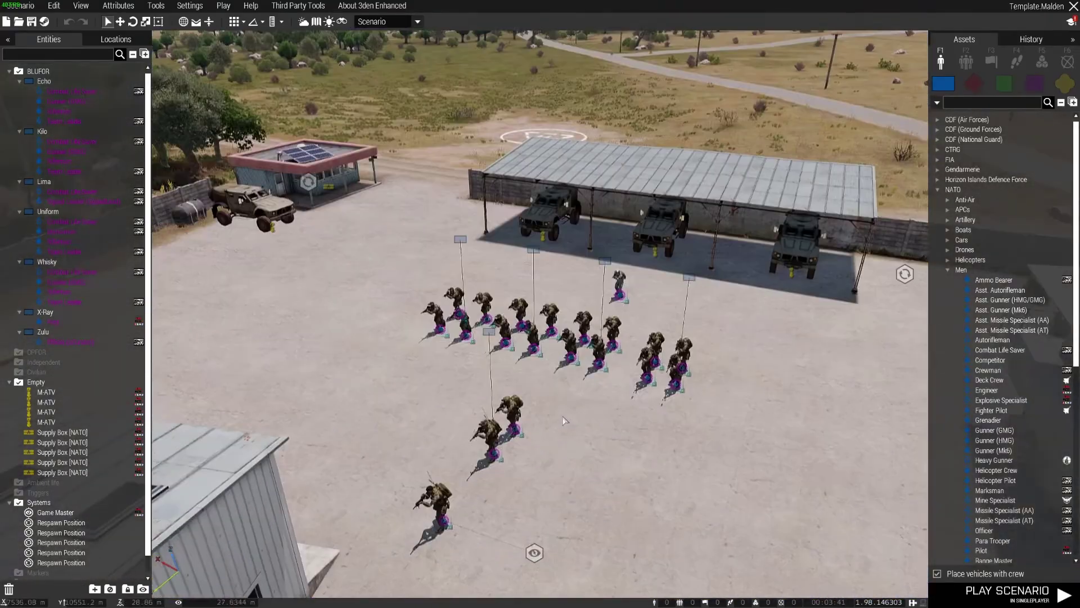
{"action": "right_click_drag", "start_coordinate": [565, 420], "coordinate": [566, 363]}
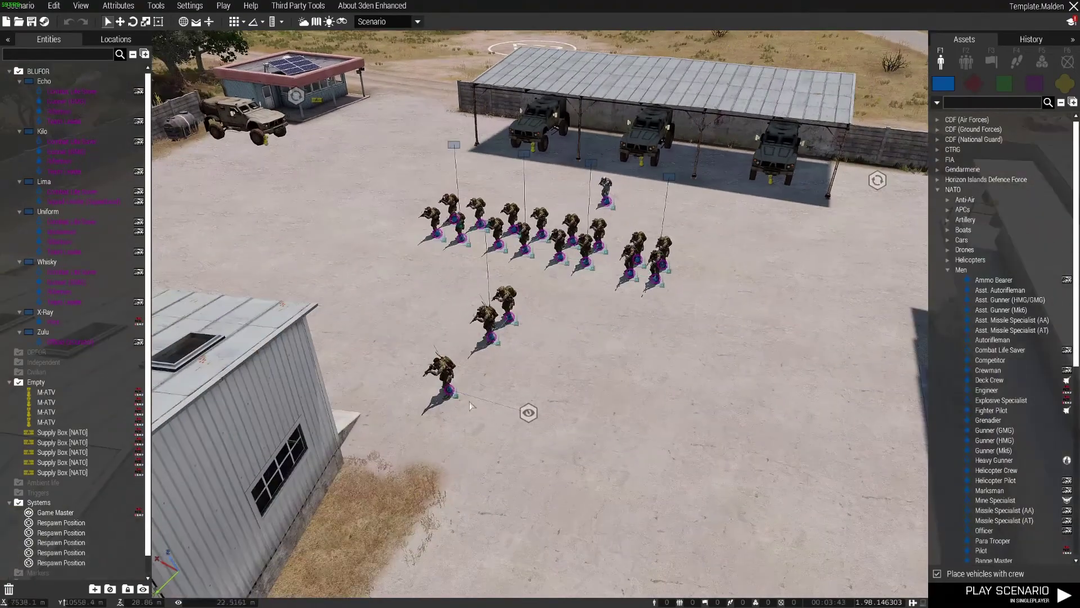
{"action": "key", "text": "w"}
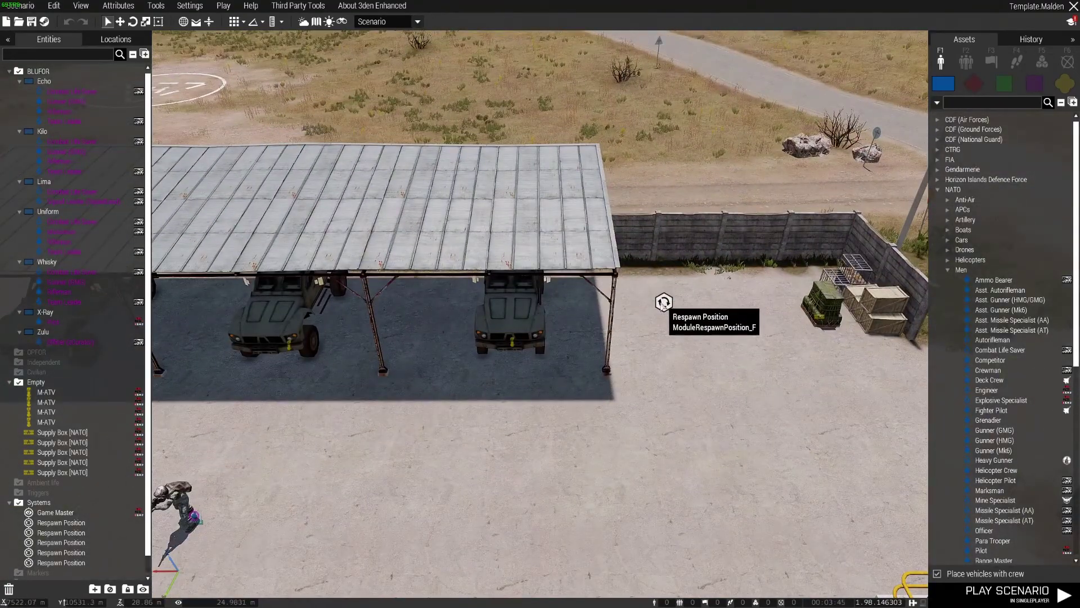
{"action": "scroll", "coordinate": [658, 299], "scroll_direction": "up", "scroll_amount": 2}
{"action": "right_click_drag", "start_coordinate": [714, 231], "coordinate": [224, 313]}
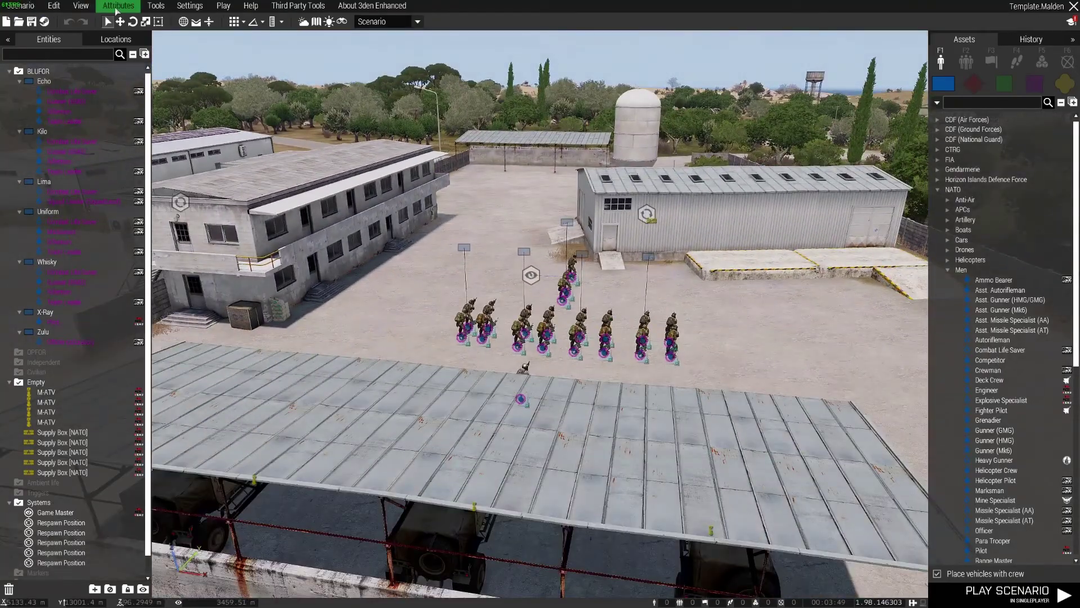
{"action": "scroll", "coordinate": [505, 239], "scroll_direction": "up", "scroll_amount": 2}
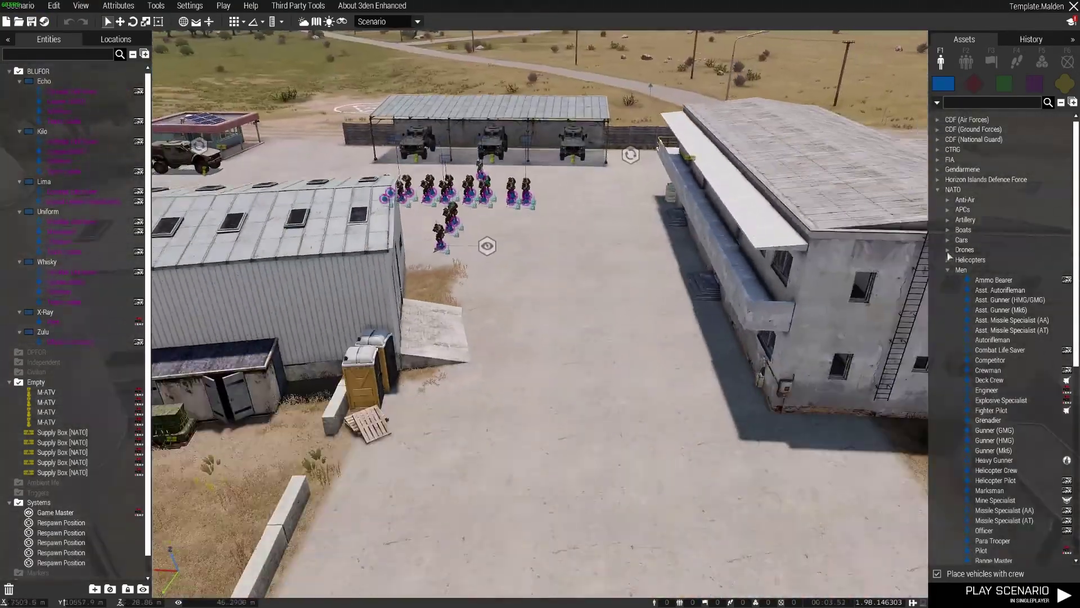
{"action": "right_click_drag", "start_coordinate": [900, 261], "coordinate": [903, 264]}
{"action": "left_click", "coordinate": [23, 7]}
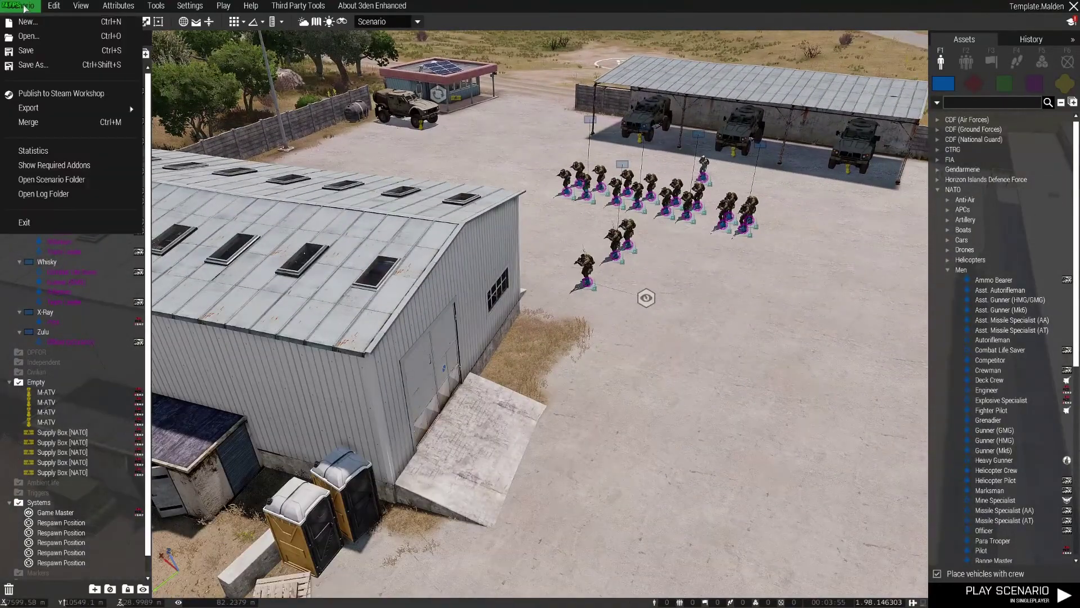
Step: Save the mission as a new scenario named 'Test', then pull the camera back to view the base
{"action": "left_click", "coordinate": [38, 67]}
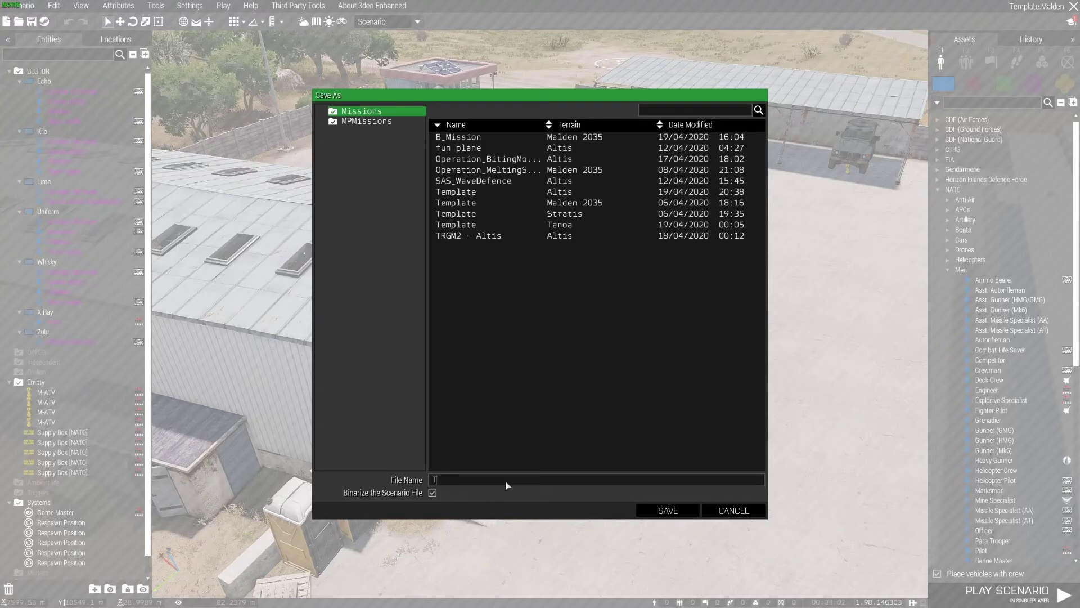
{"action": "type", "text": "Test"}
{"action": "left_click", "coordinate": [680, 510]}
{"action": "scroll", "coordinate": [649, 505], "scroll_direction": "down", "scroll_amount": 3}
{"action": "right_click_drag", "start_coordinate": [650, 506], "coordinate": [696, 497]}
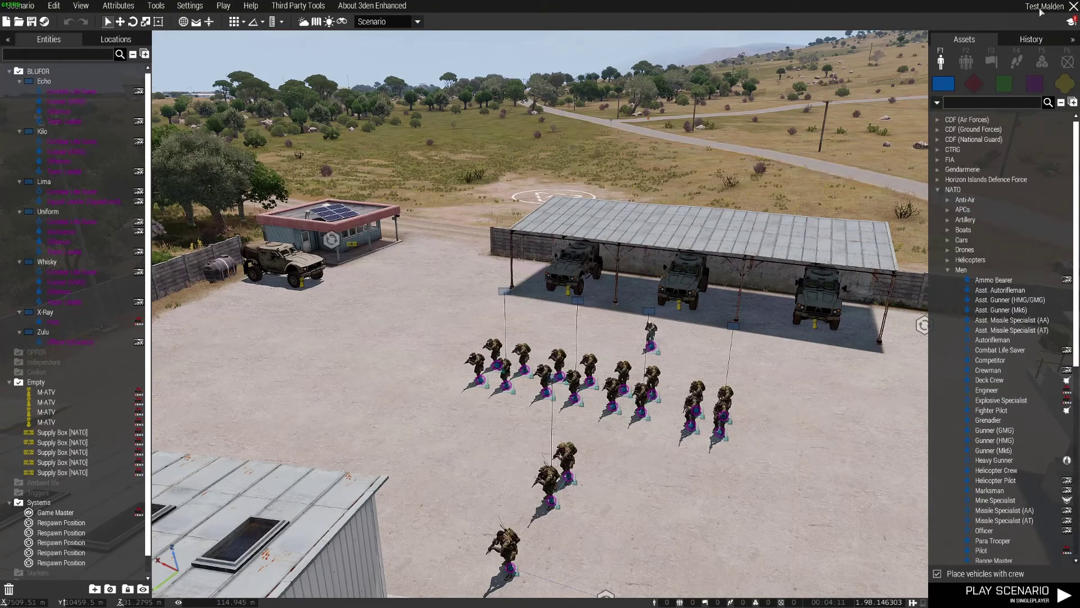
Step: Load the Template mission on Malden 2035 from the saved missions list
{"action": "mouse_move", "coordinate": [759, 378]}
{"action": "right_mouse_down"}
{"action": "mouse_move", "coordinate": [789, 379]}
{"action": "mouse_move", "coordinate": [769, 382]}
{"action": "right_mouse_up"}
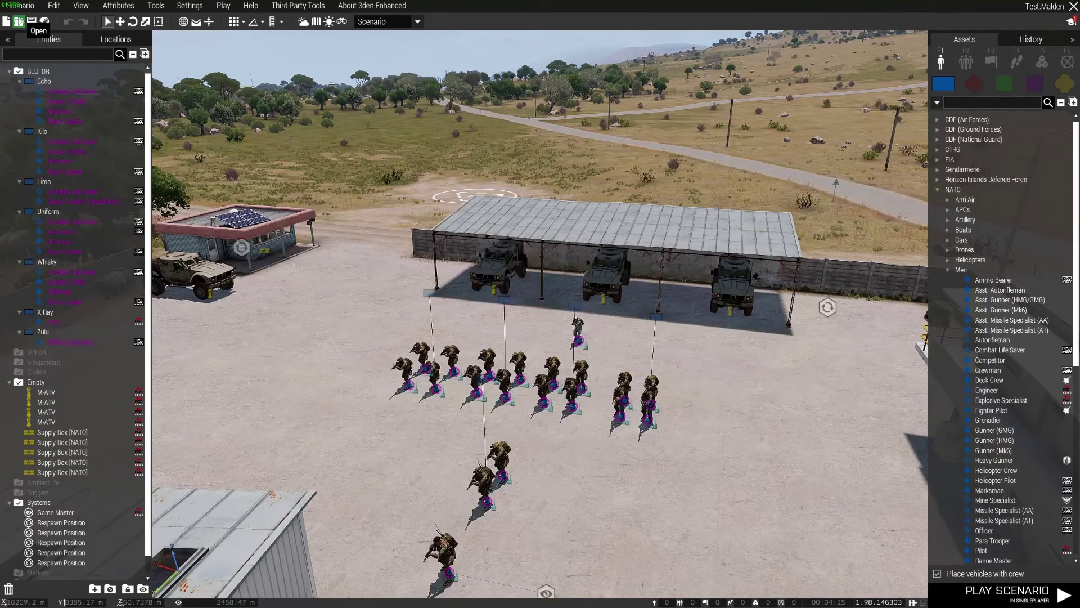
{"action": "left_click", "coordinate": [18, 21]}
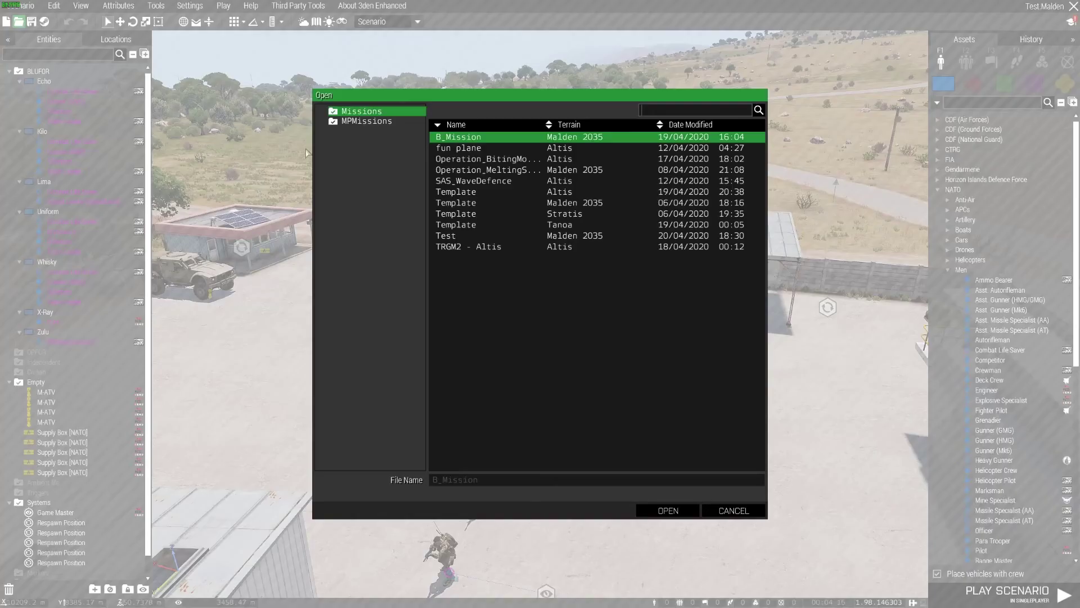
{"action": "left_click", "coordinate": [475, 203]}
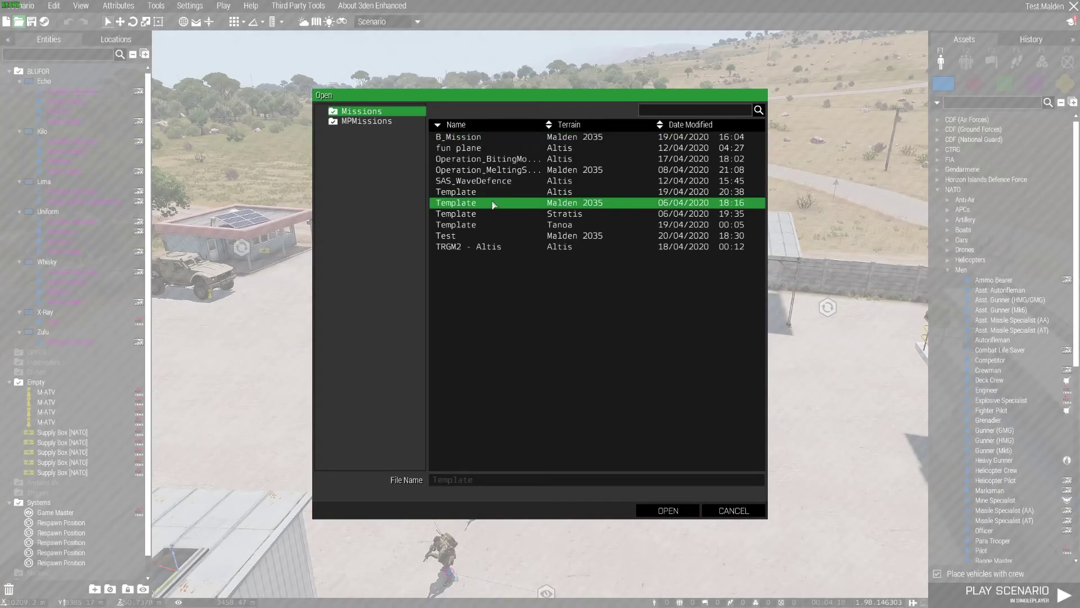
{"action": "left_click", "coordinate": [722, 512]}
{"action": "scroll", "coordinate": [723, 509], "scroll_direction": "down", "scroll_amount": 5}
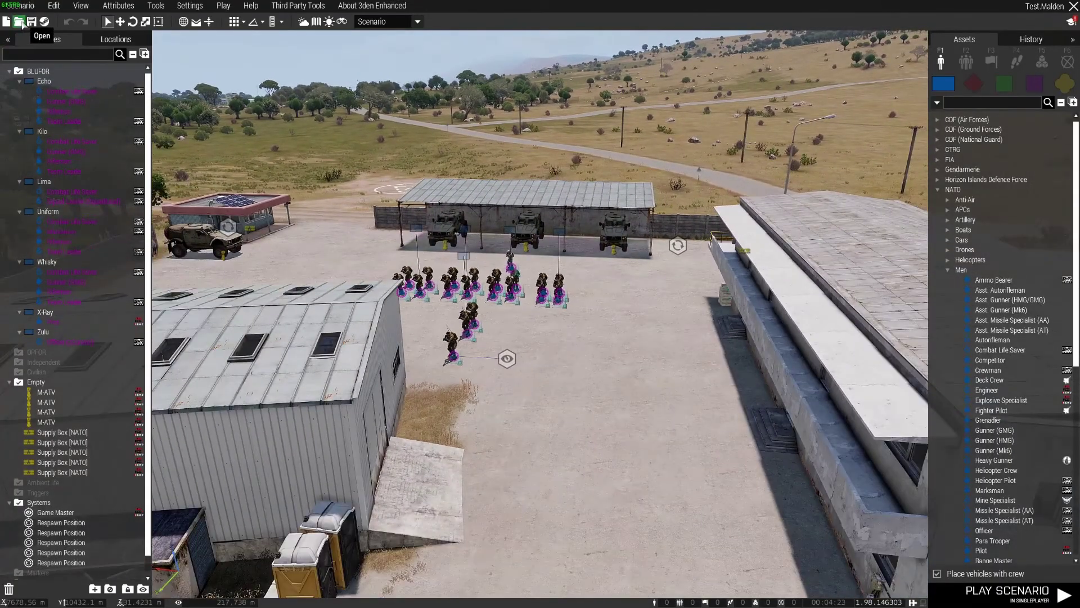
{"action": "left_click", "coordinate": [19, 21]}
{"action": "left_click", "coordinate": [476, 203]}
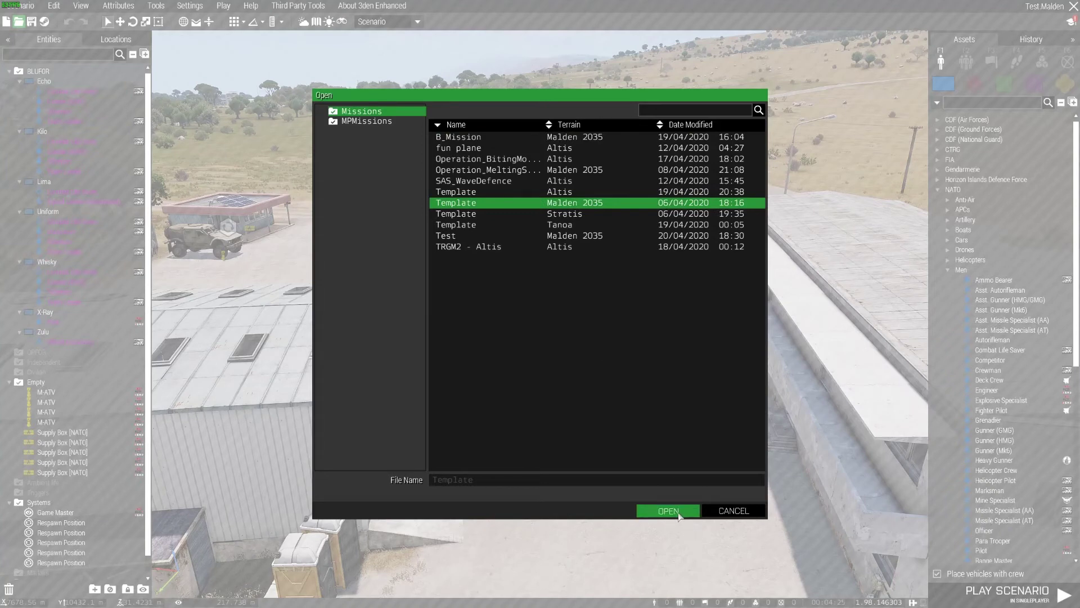
{"action": "left_click", "coordinate": [679, 514]}
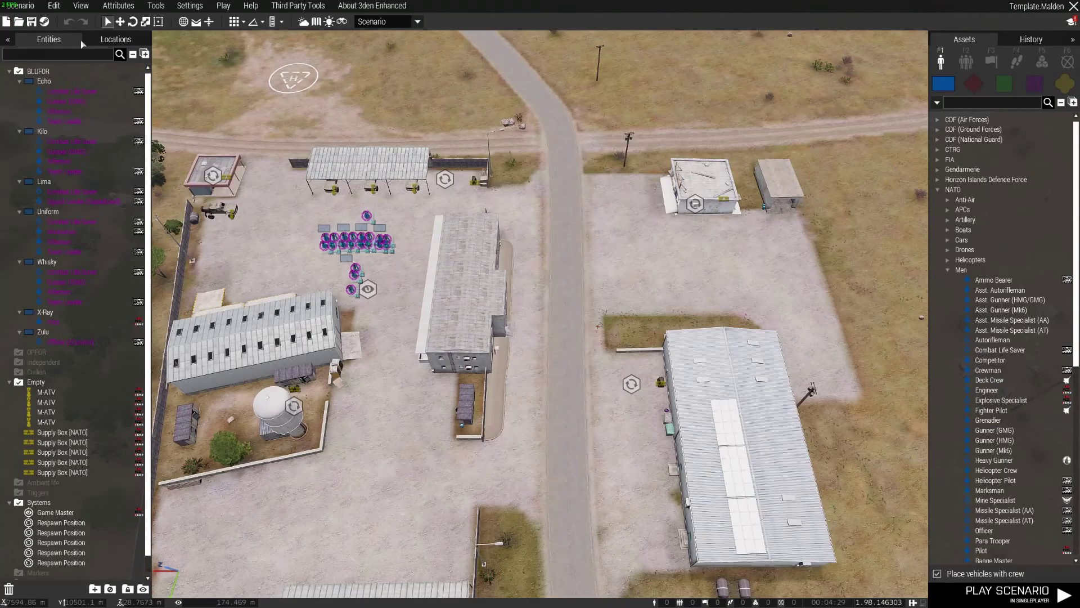
Step: Save the Template mission as a new scenario 'test1' and switch out to Steam
{"action": "left_click", "coordinate": [20, 6]}
{"action": "left_click", "coordinate": [35, 66]}
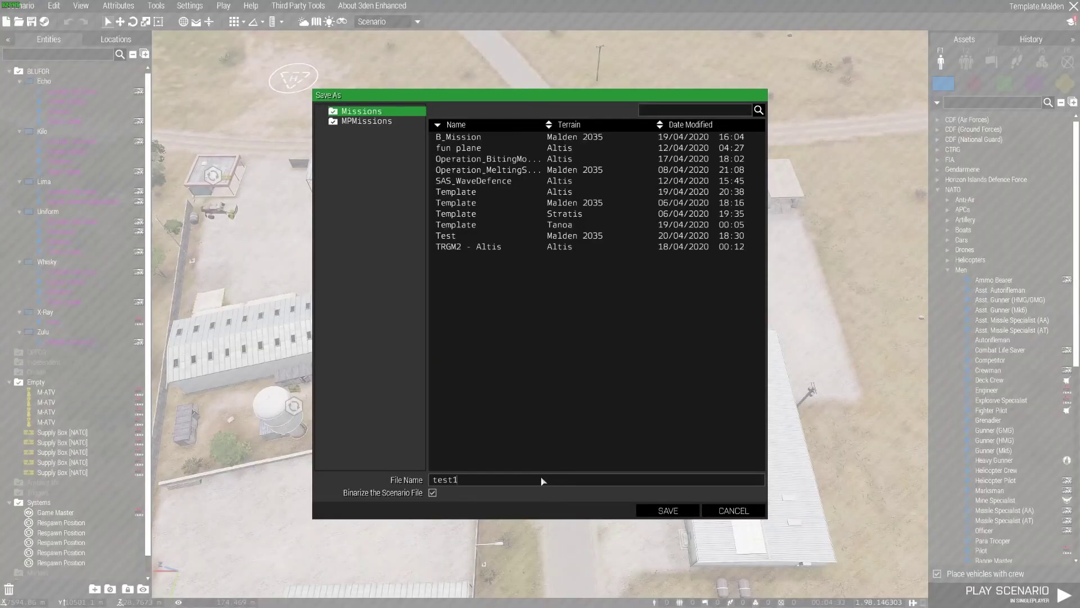
{"action": "left_click", "coordinate": [663, 513]}
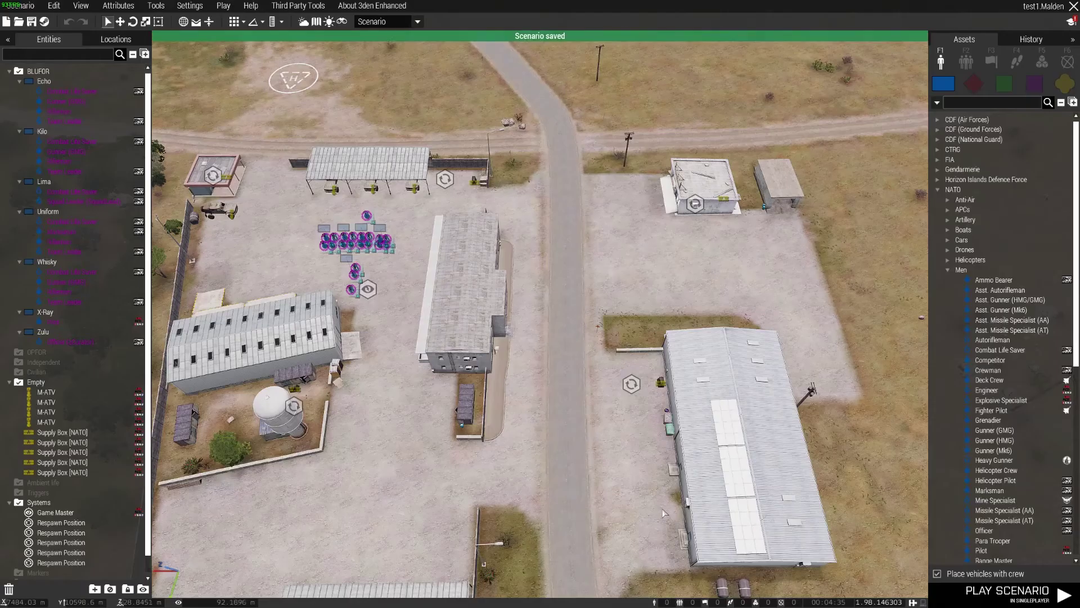
{"action": "key", "text": "alt+Tab"}
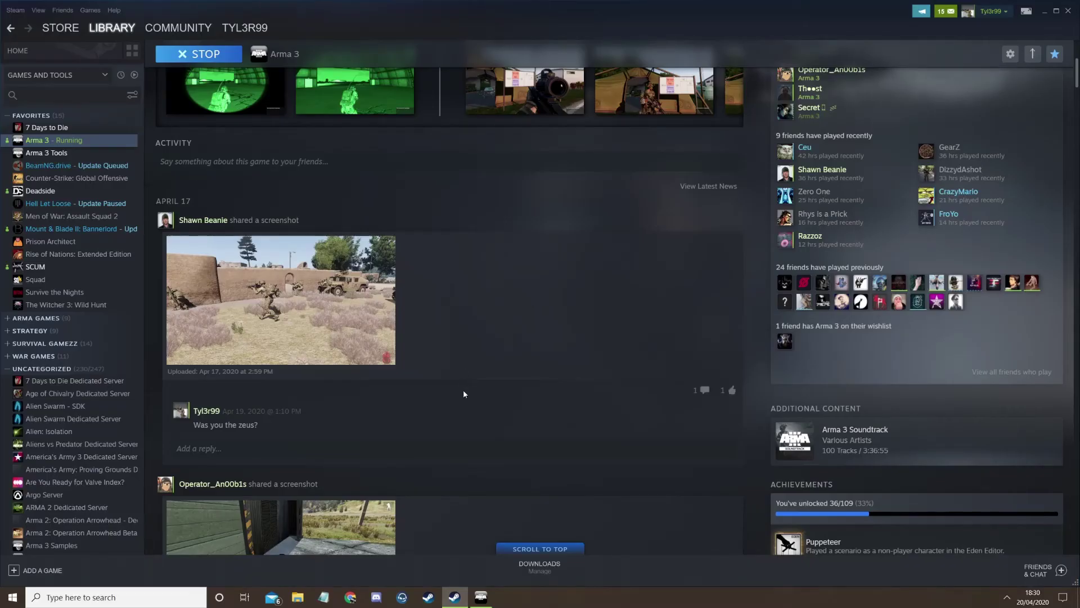
Step: Open the EditorMissions folder in File Explorer from the desktop shortcut
{"action": "left_click", "coordinate": [1043, 10]}
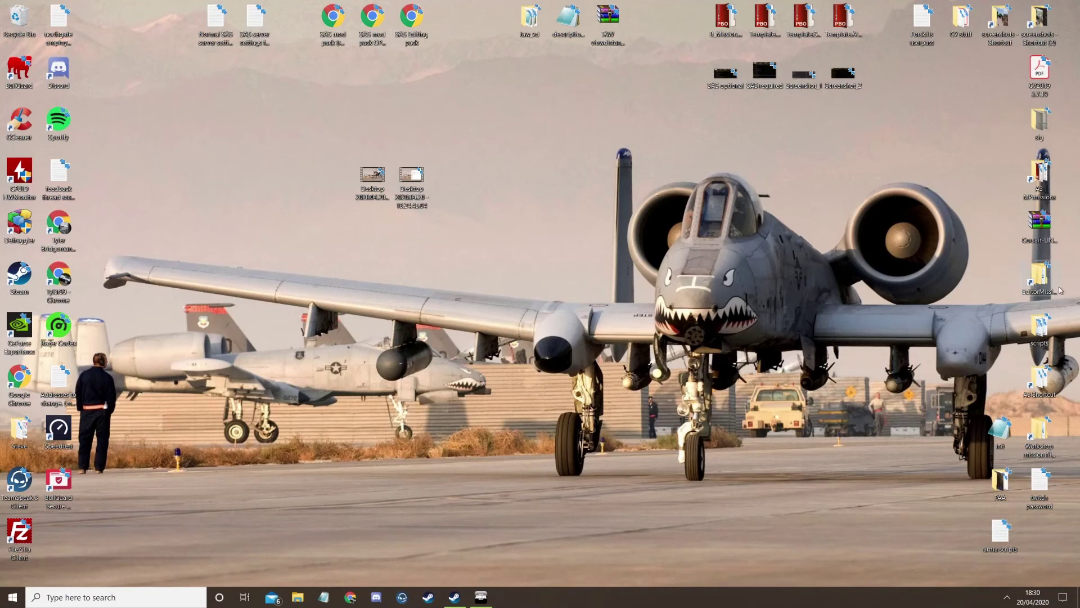
{"action": "double_click", "coordinate": [1039, 275]}
{"action": "left_click_drag", "start_coordinate": [194, 11], "coordinate": [353, 66]}
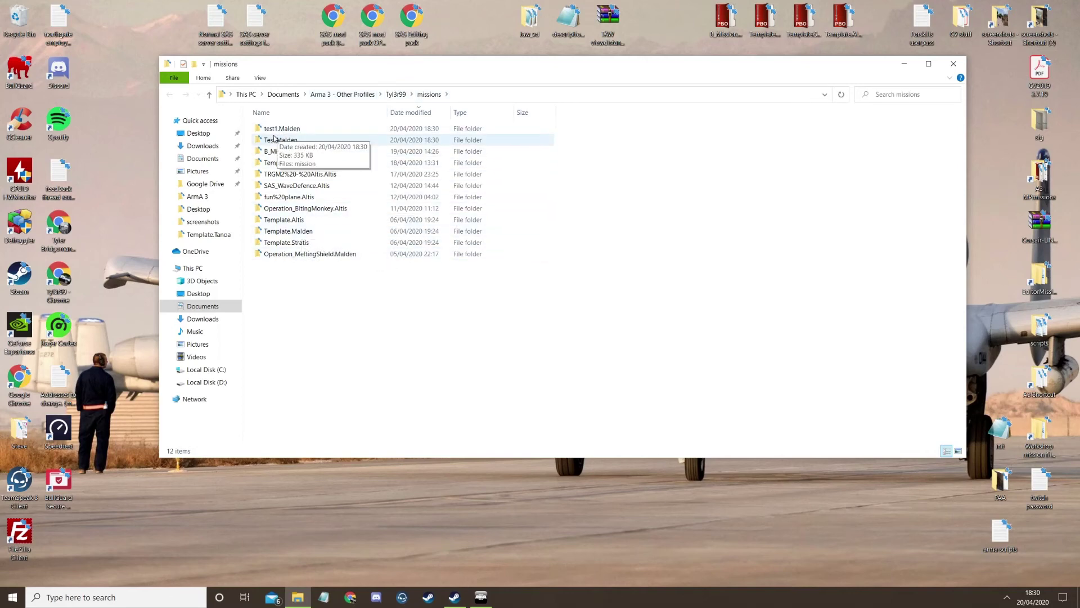
Step: Delete the test1.Malden and Test.Malden folders and return to Arma 3's editor
{"action": "left_click_drag", "start_coordinate": [580, 130], "coordinate": [295, 140]}
{"action": "key", "text": "Delete"}
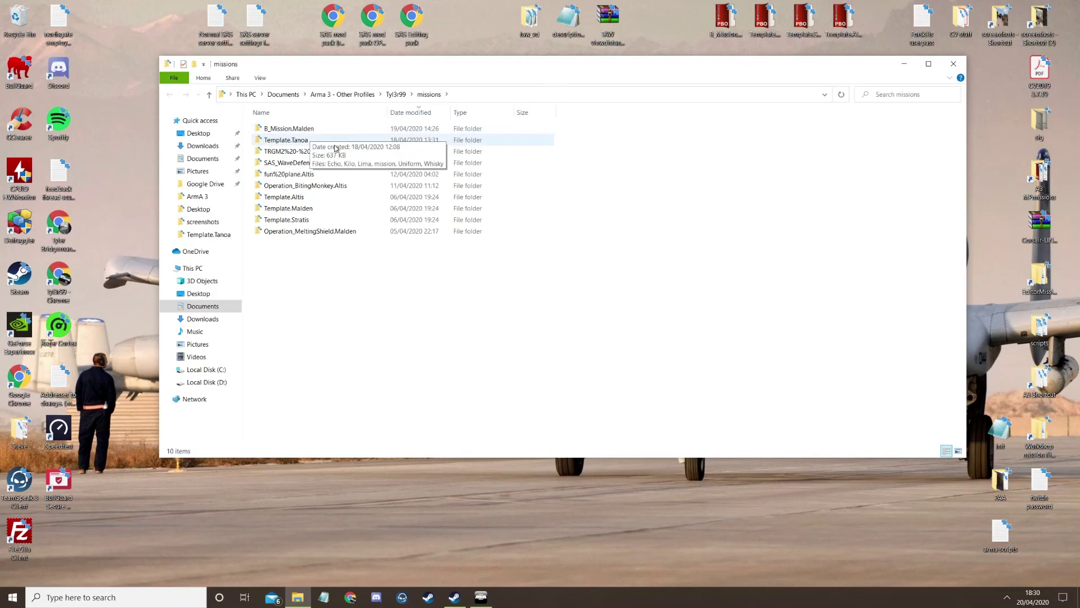
{"action": "left_click", "coordinate": [482, 600]}
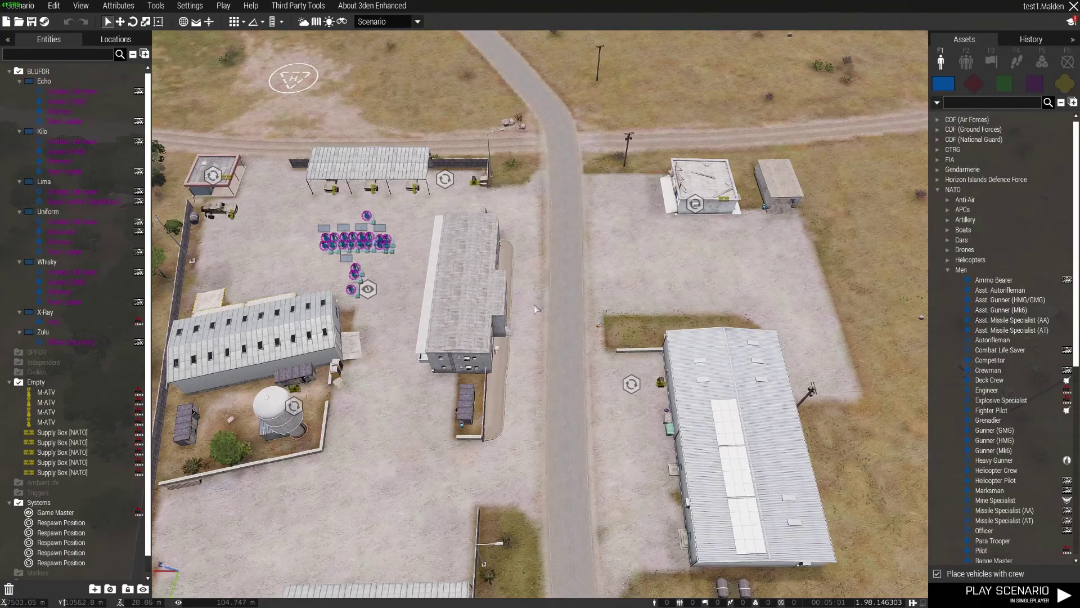